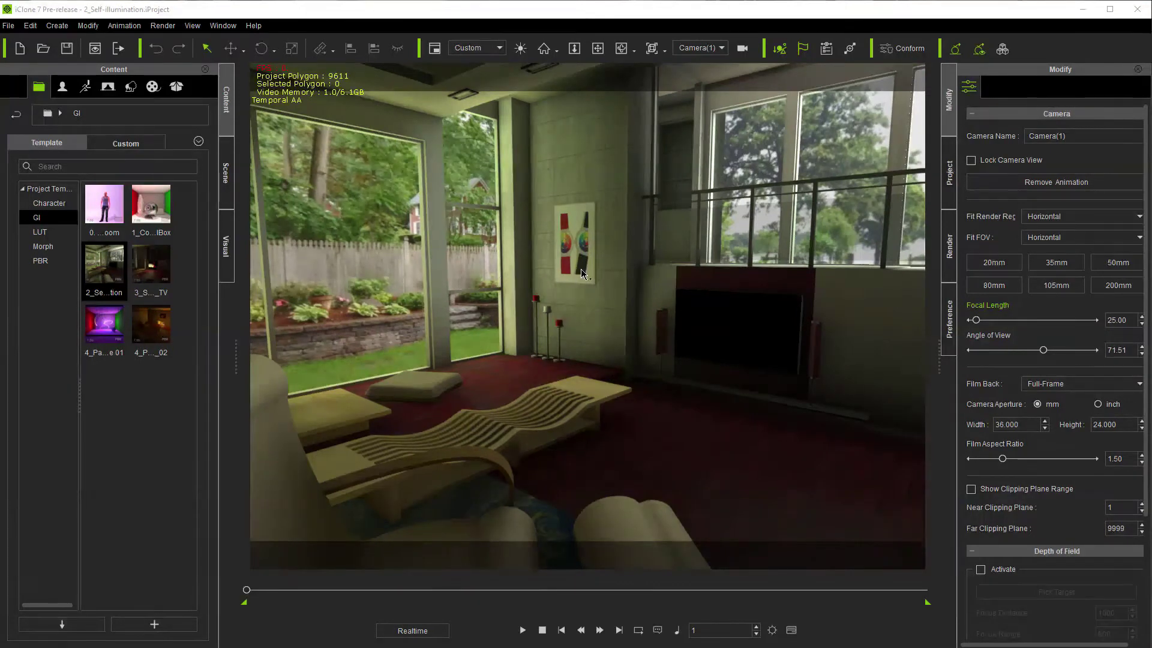
Step: Expand the Light group in the Scene tree to reveal Key, Rim and GIAnchor
{"action": "left_click", "coordinate": [228, 182]}
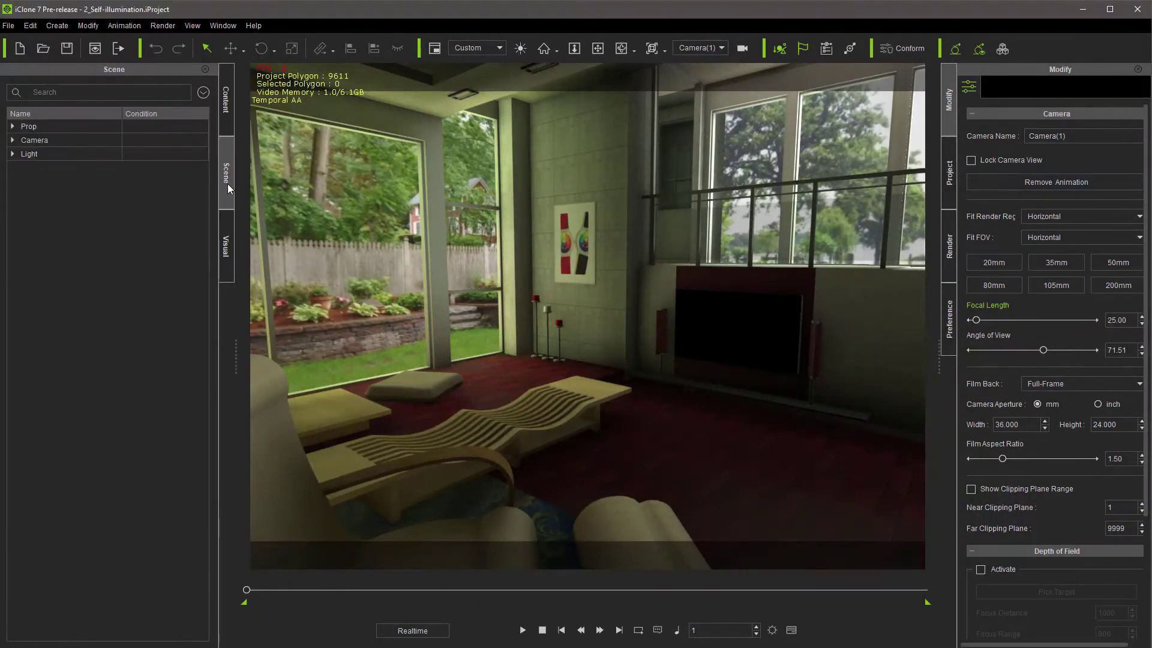
{"action": "left_click", "coordinate": [18, 155]}
{"action": "left_click", "coordinate": [12, 154]}
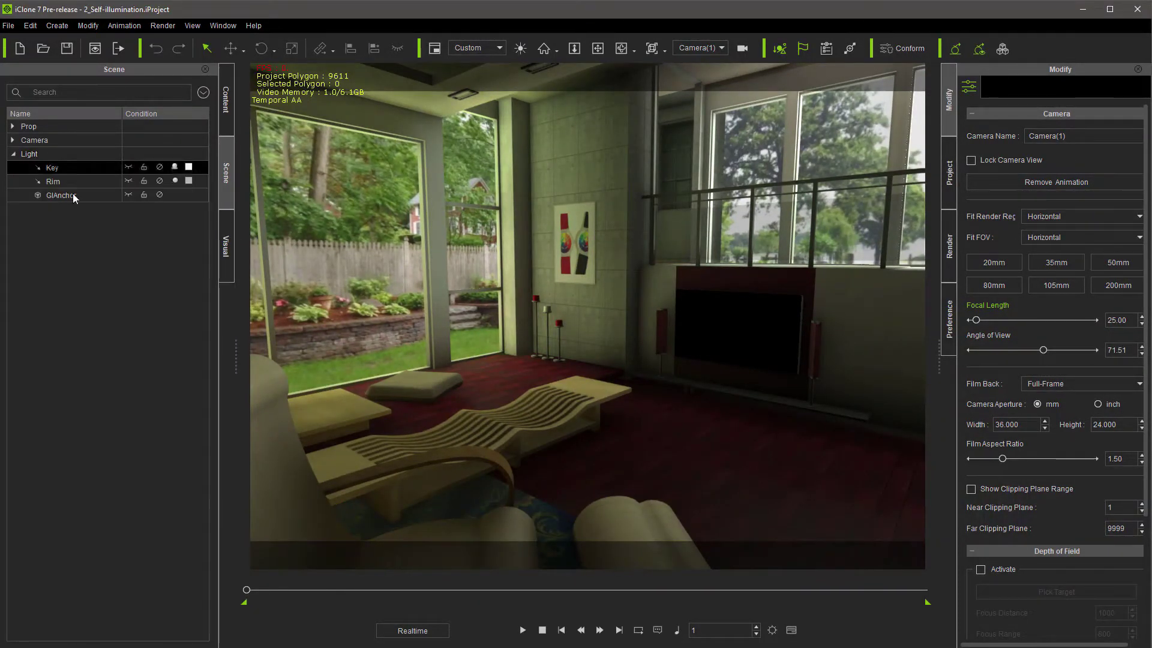
Step: Switch the Key and Rim lights off and toggle global illumination in the viewport
{"action": "left_click", "coordinate": [155, 172]}
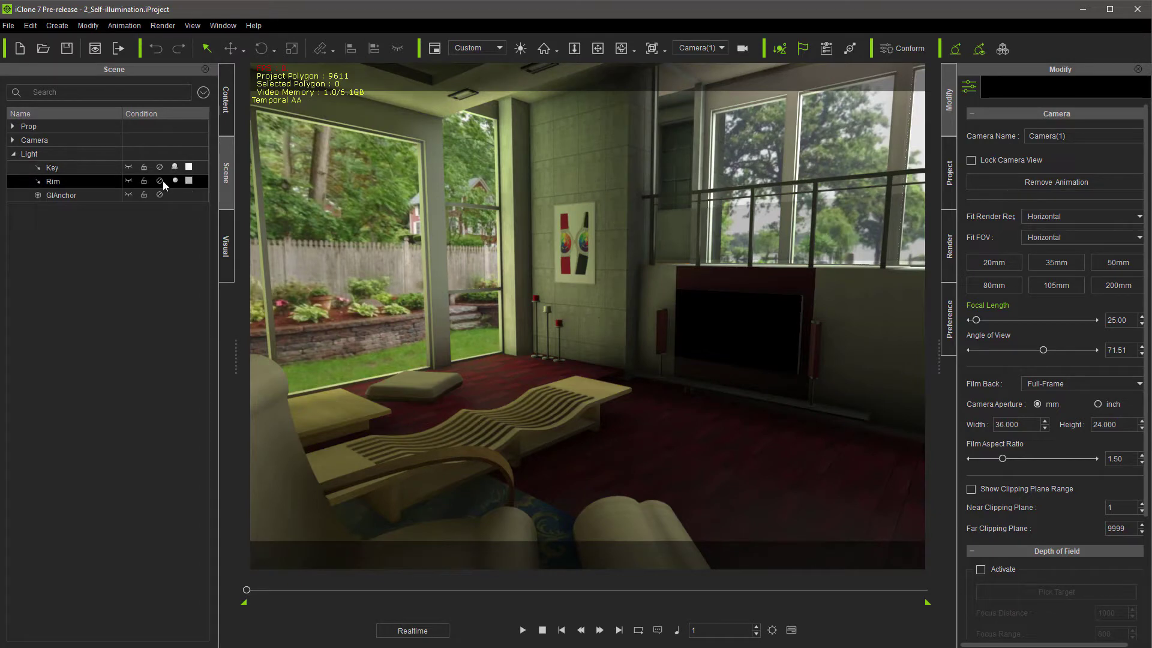
{"action": "left_click", "coordinate": [158, 170]}
{"action": "left_click", "coordinate": [160, 181]}
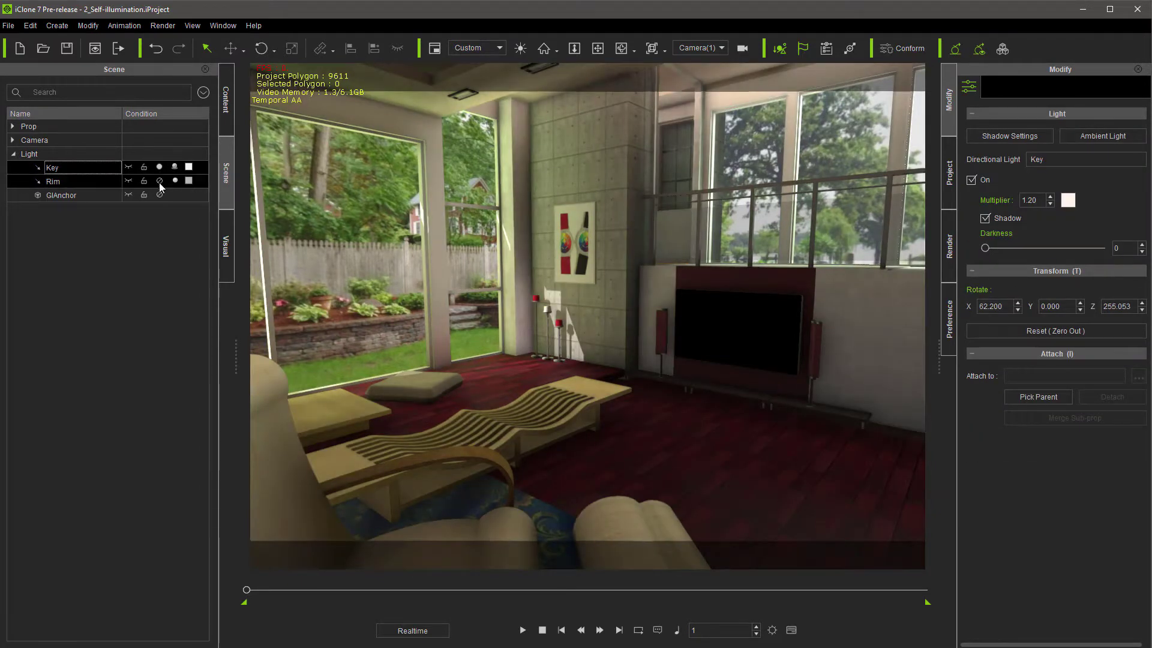
{"action": "left_click", "coordinate": [159, 181]}
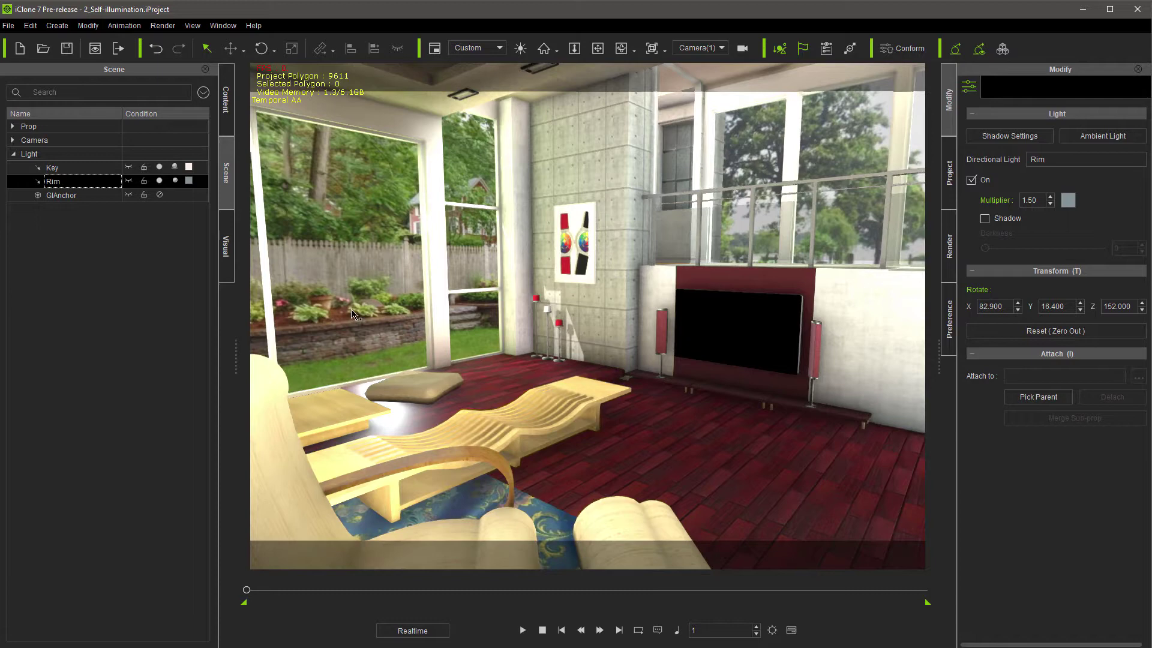
{"action": "left_click", "coordinate": [158, 180]}
{"action": "left_click", "coordinate": [159, 167]}
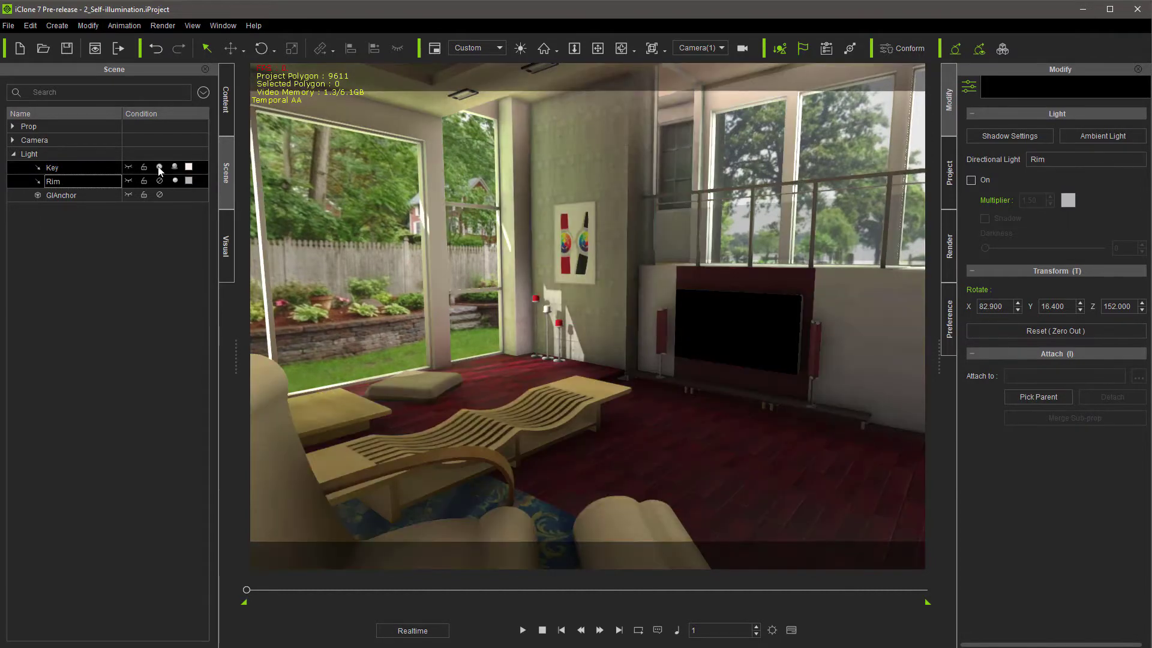
{"action": "left_click", "coordinate": [158, 167]}
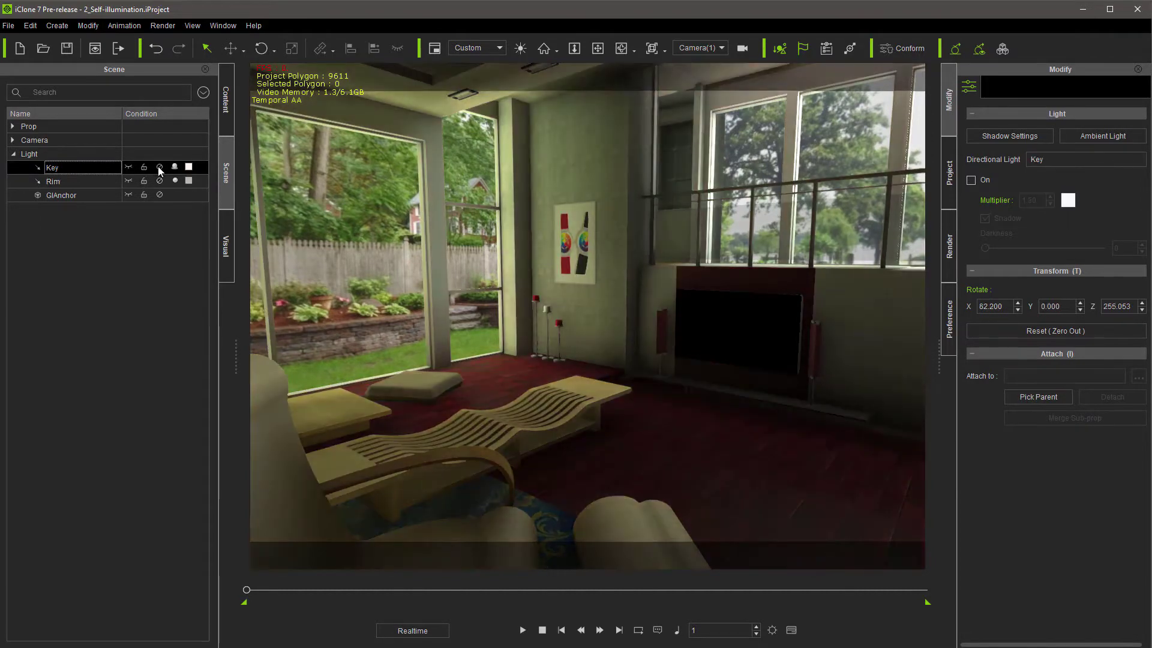
{"action": "left_click", "coordinate": [956, 50]}
{"action": "left_click", "coordinate": [952, 54]}
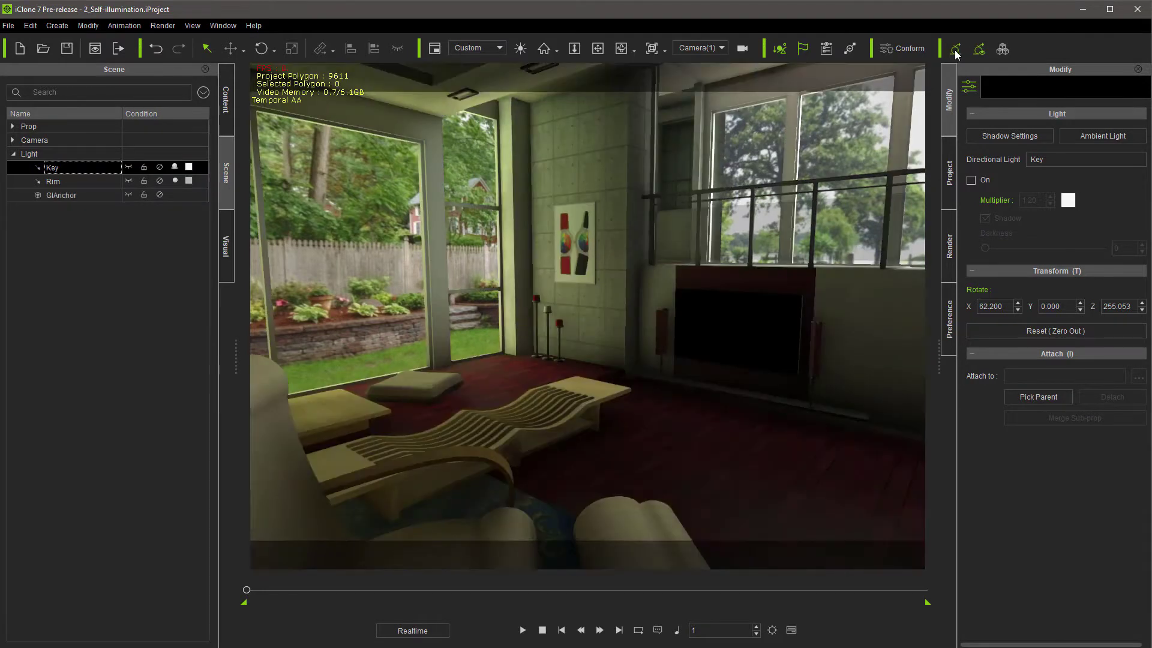
Step: Turn GI off, zoom out and orbit the dark house to face its window-textured wall
{"action": "left_click", "coordinate": [956, 53]}
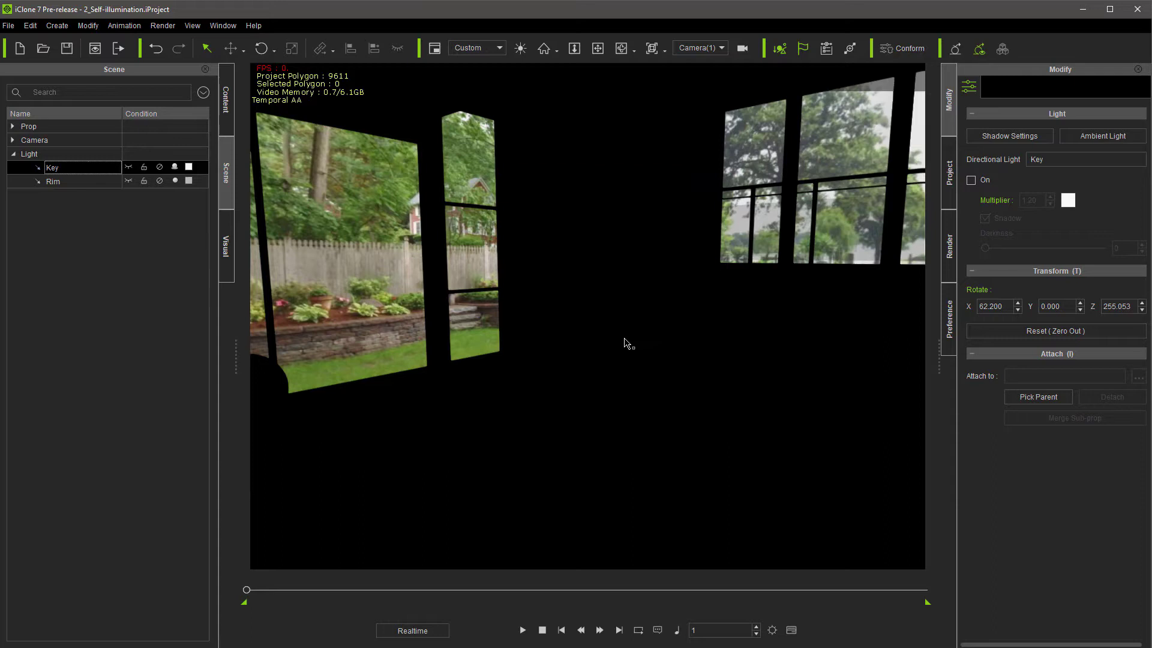
{"action": "scroll", "coordinate": [624, 342], "scroll_direction": "down", "scroll_amount": 10}
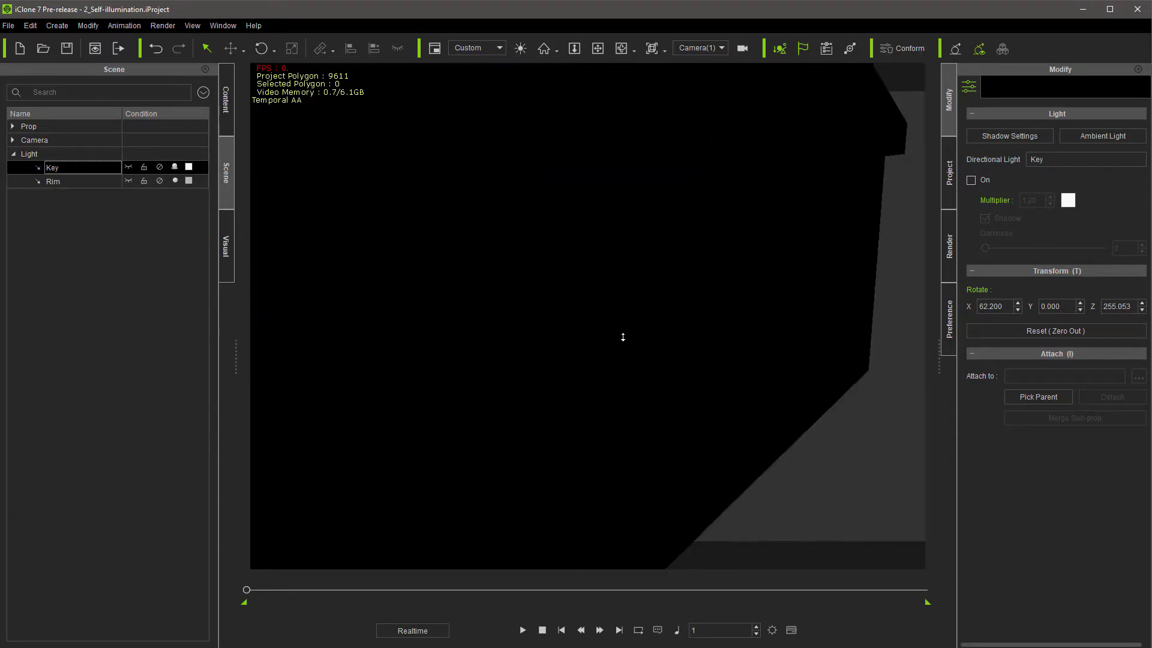
{"action": "left_click", "coordinate": [621, 48]}
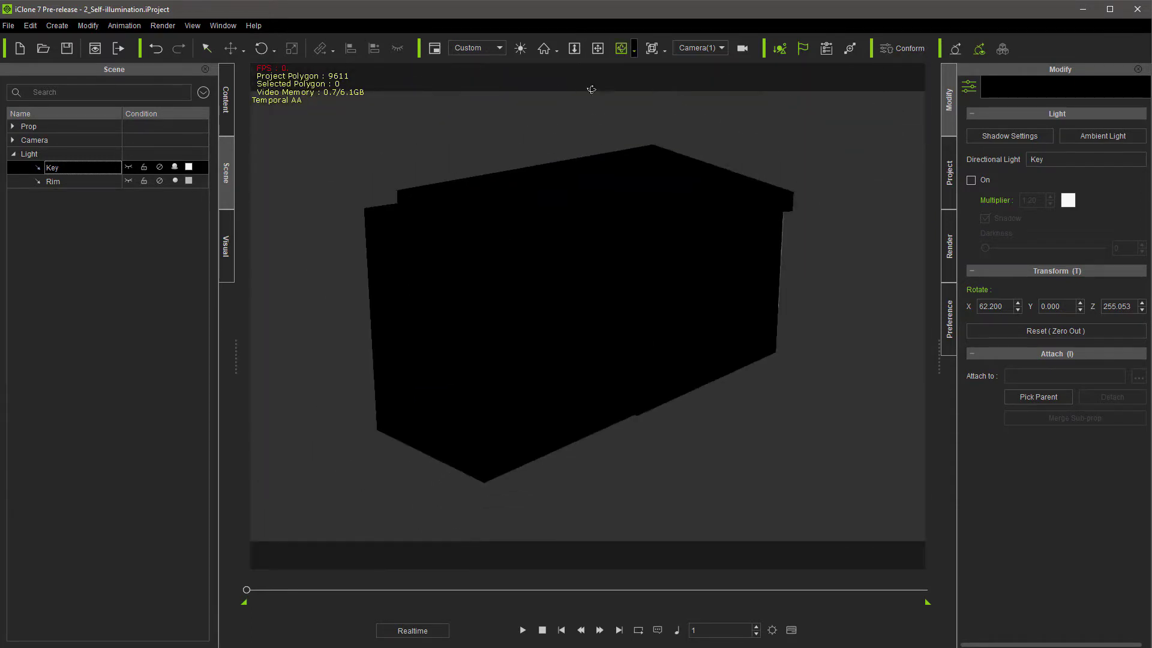
{"action": "left_click_drag", "start_coordinate": [492, 300], "coordinate": [444, 272]}
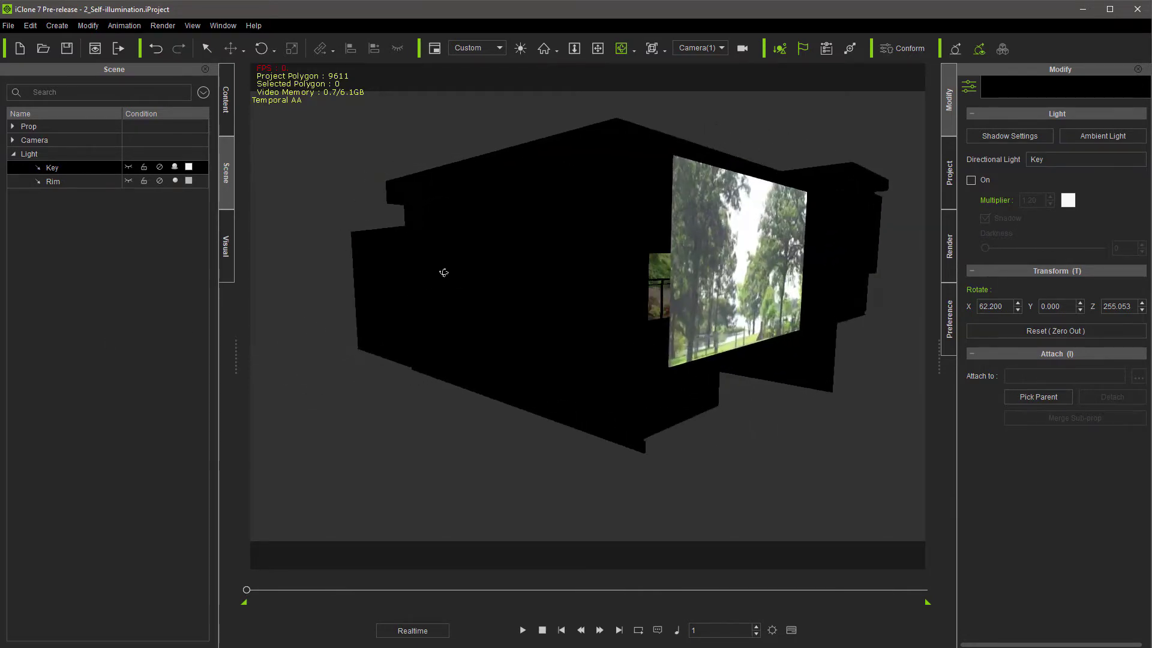
{"action": "left_click_drag", "start_coordinate": [629, 282], "coordinate": [609, 288]}
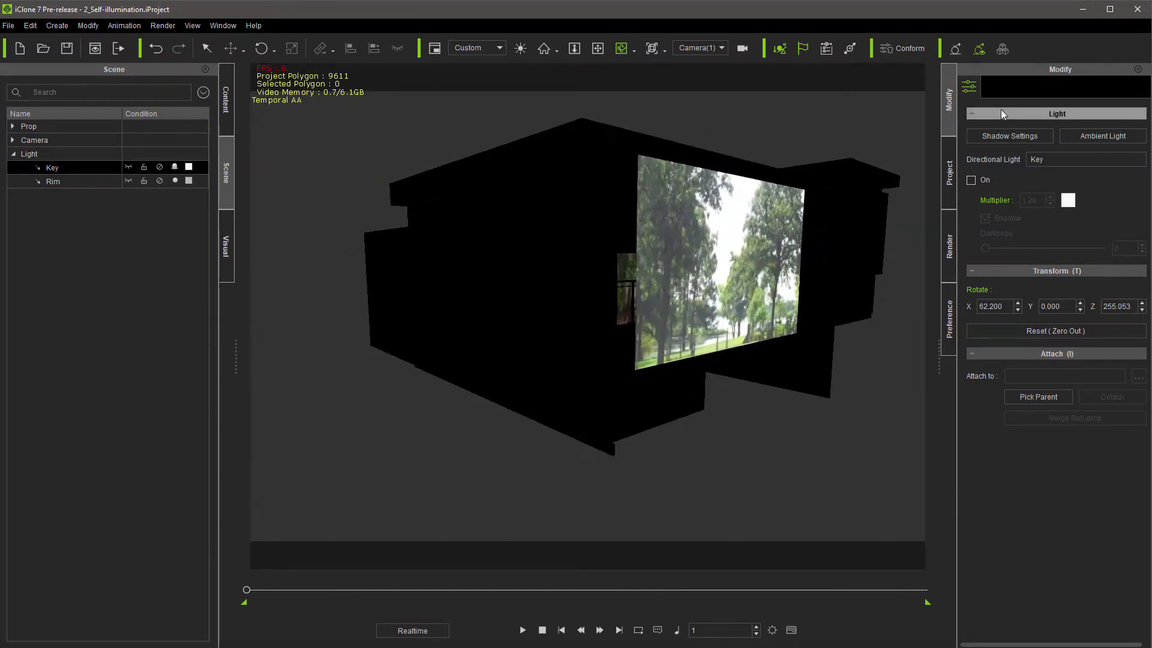
Step: Select the Laconic Living Room prop and bring up its material settings
{"action": "left_click", "coordinate": [12, 127]}
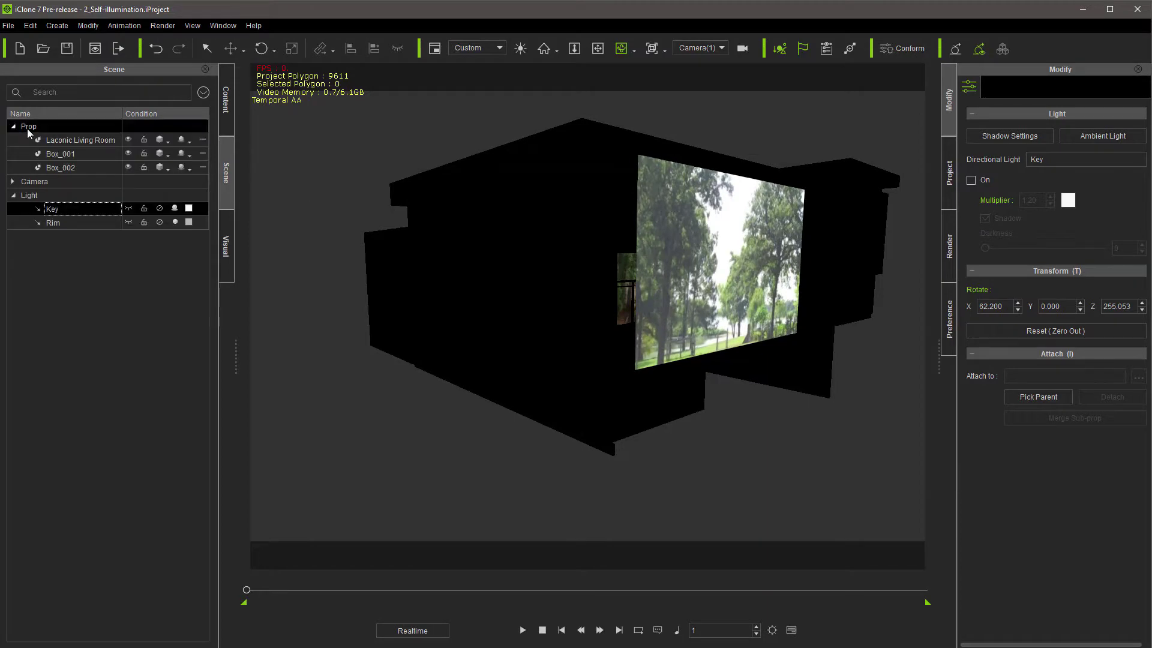
{"action": "left_click", "coordinate": [78, 140]}
{"action": "left_click", "coordinate": [1014, 87]}
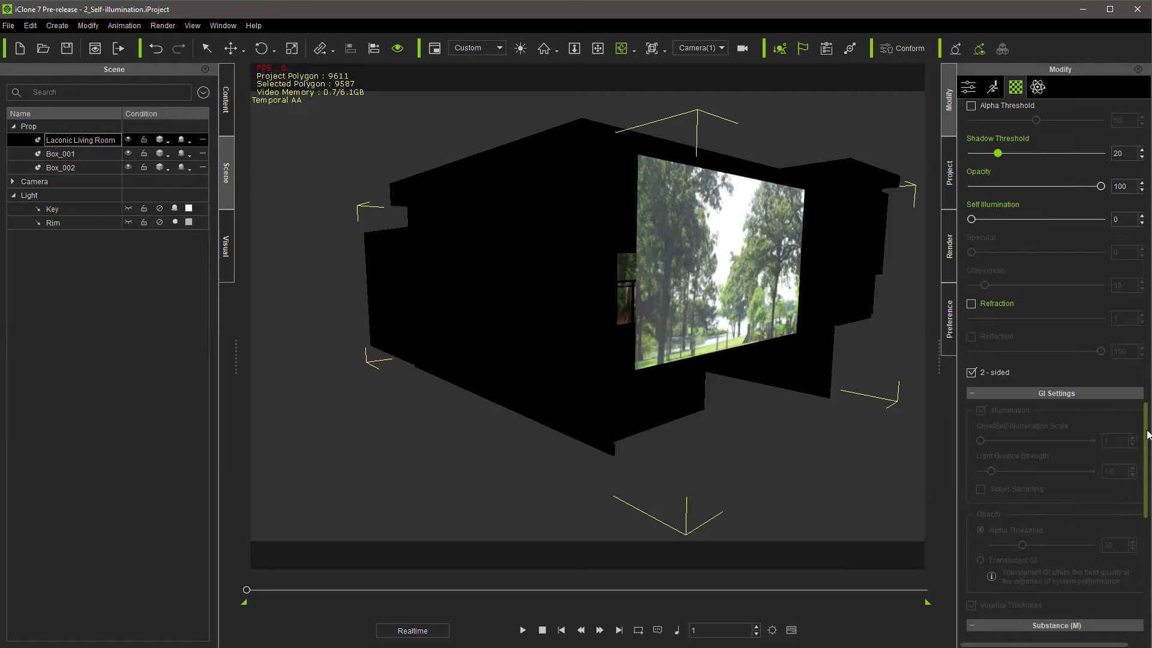
{"action": "left_click_drag", "start_coordinate": [1143, 434], "coordinate": [1142, 95]}
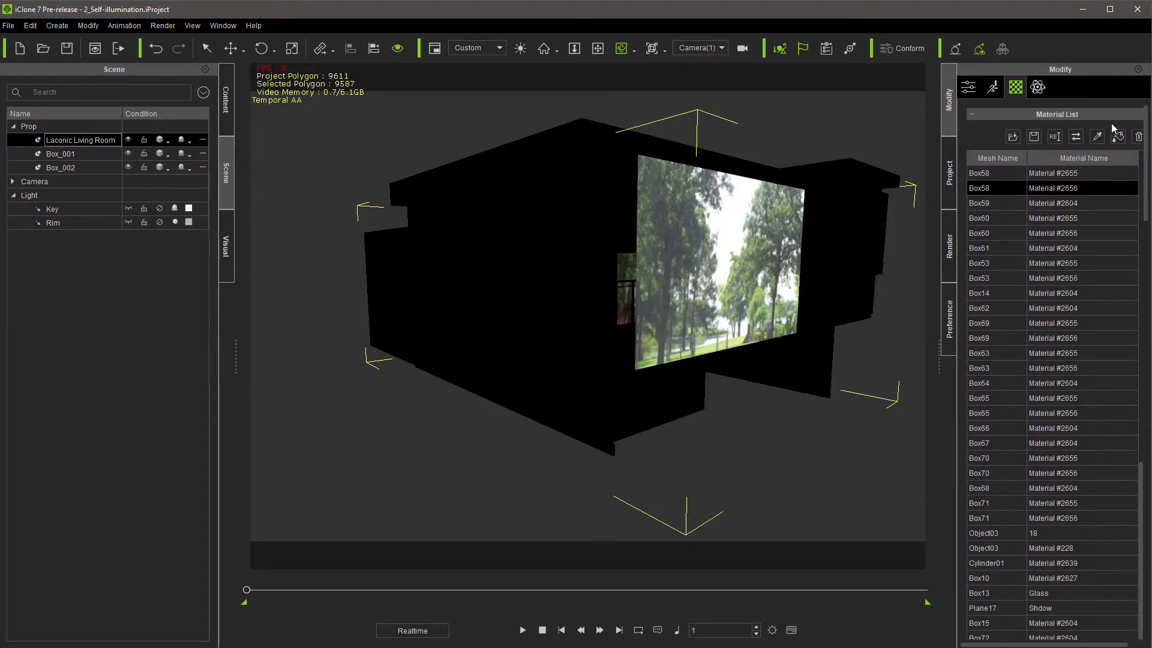
Step: Pick the wall's material from the viewport and select Floor05 / Window_2 in the Material List
{"action": "left_click", "coordinate": [1097, 137]}
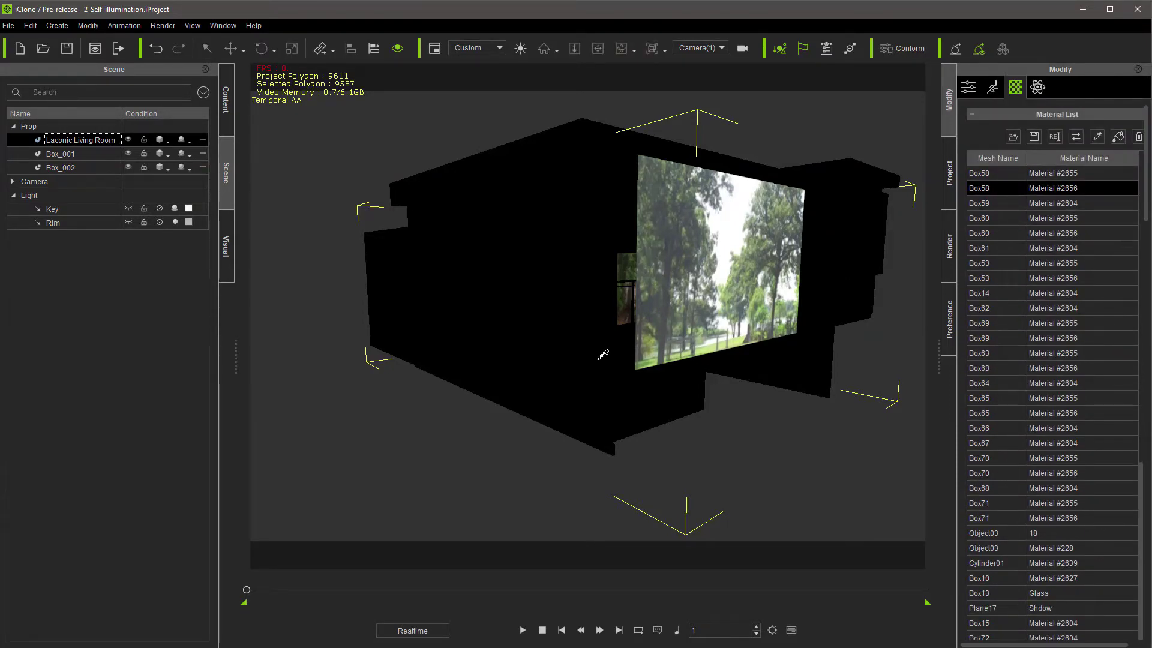
{"action": "left_click", "coordinate": [688, 281]}
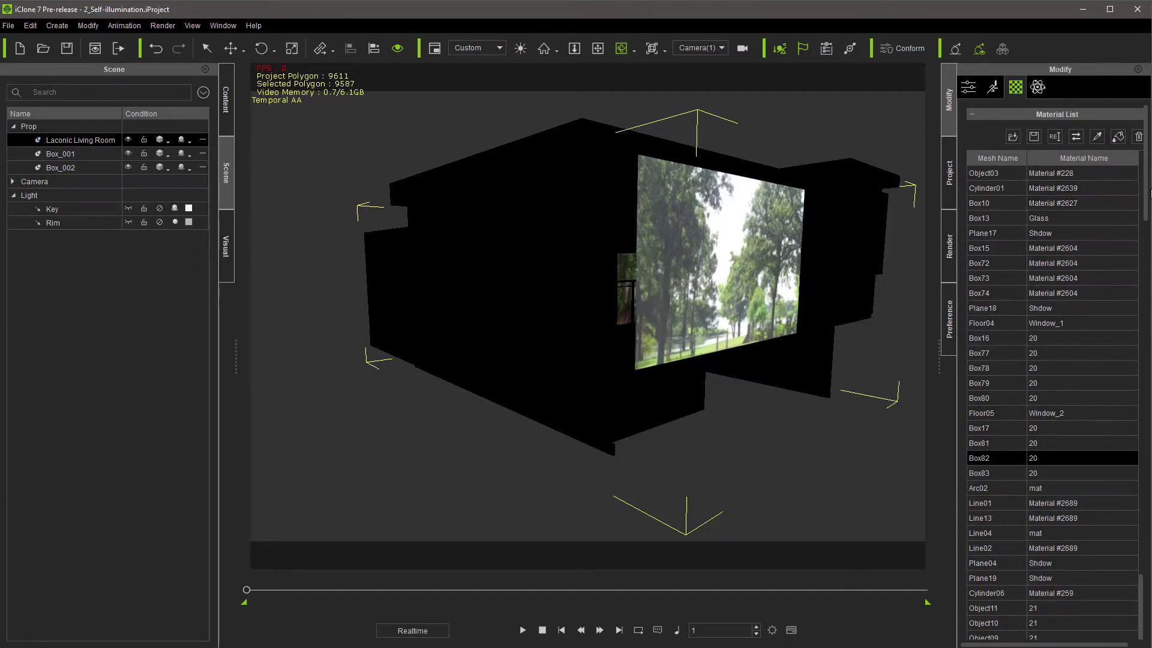
{"action": "left_click_drag", "start_coordinate": [1147, 195], "coordinate": [1142, 302]}
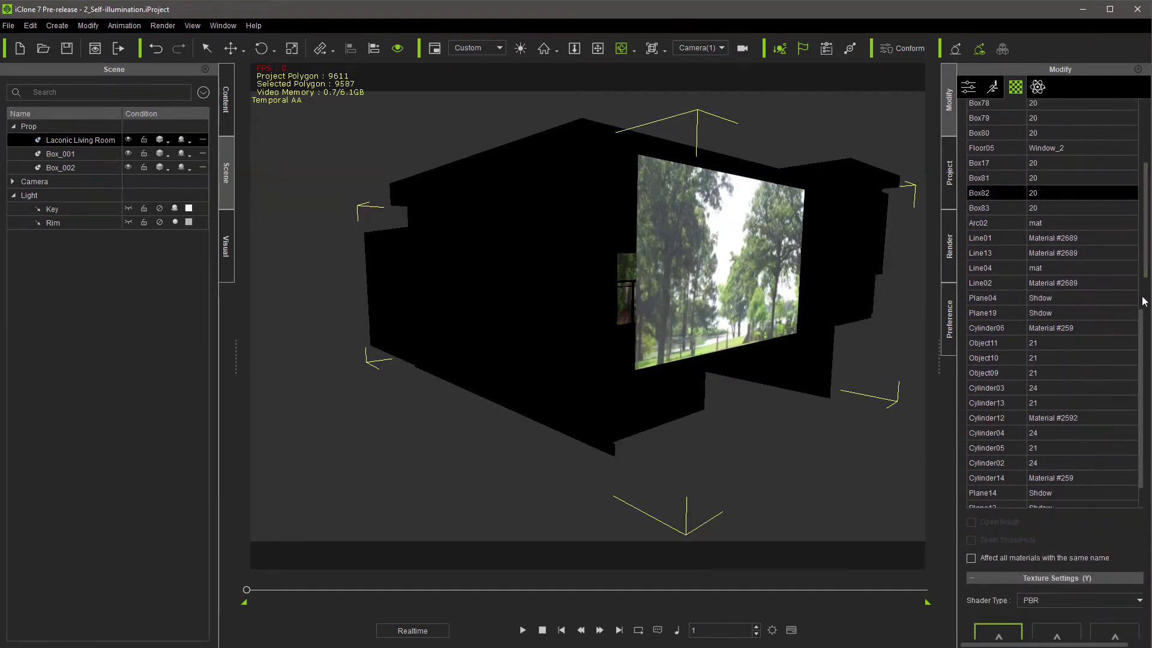
{"action": "scroll", "coordinate": [1141, 313], "scroll_direction": "up", "scroll_amount": 5}
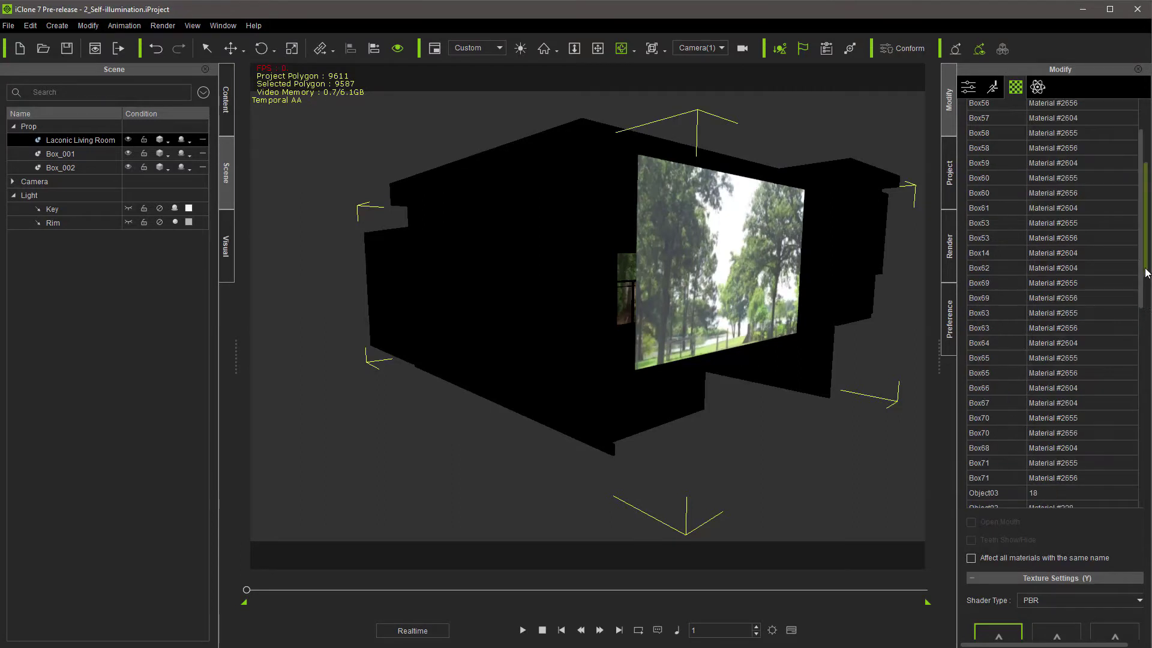
{"action": "left_click_drag", "start_coordinate": [1146, 273], "coordinate": [1147, 398]}
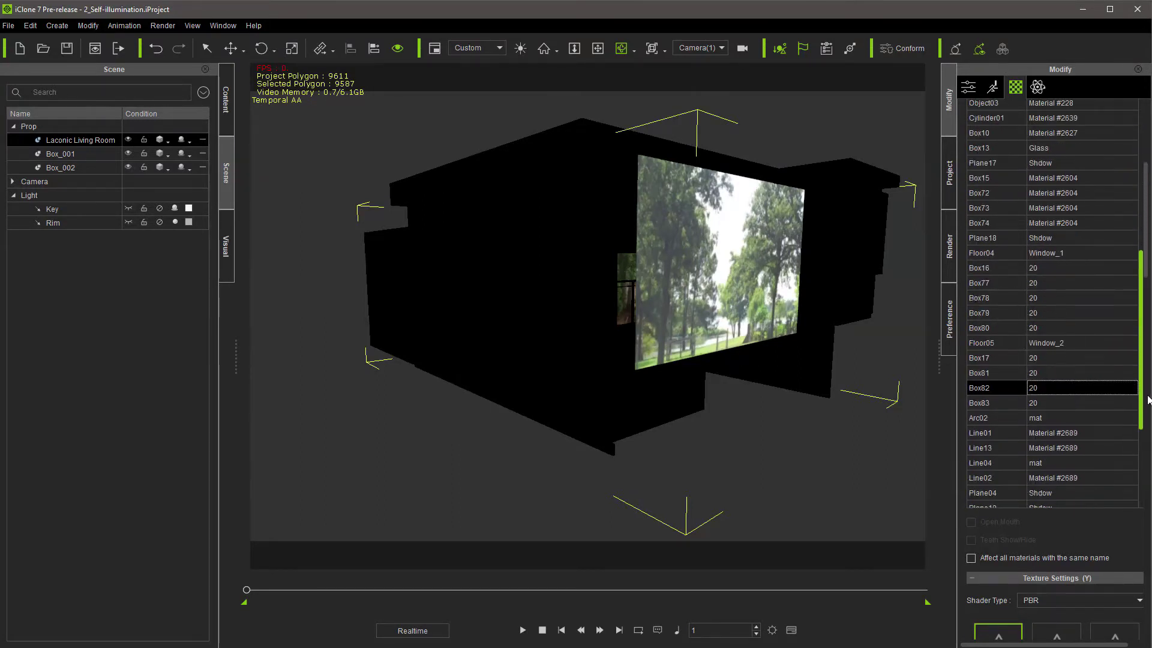
{"action": "left_click", "coordinate": [1064, 343]}
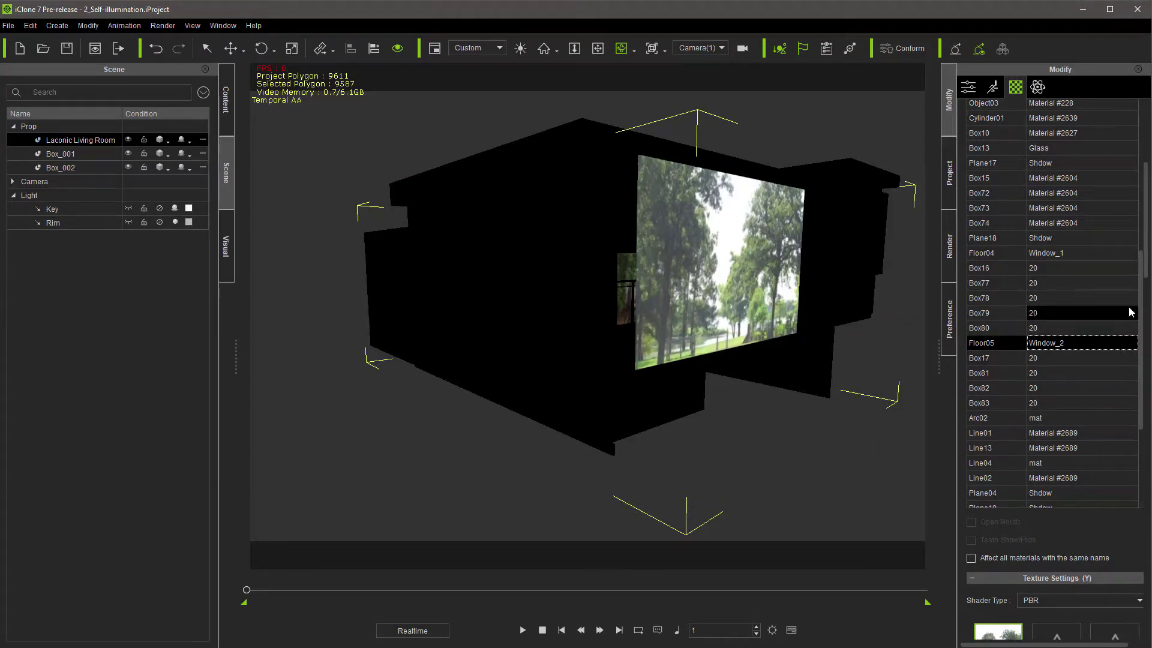
Step: Drag Window_2's Self Illumination down to 0 so its tree view goes black
{"action": "left_click_drag", "start_coordinate": [1145, 243], "coordinate": [1146, 356]}
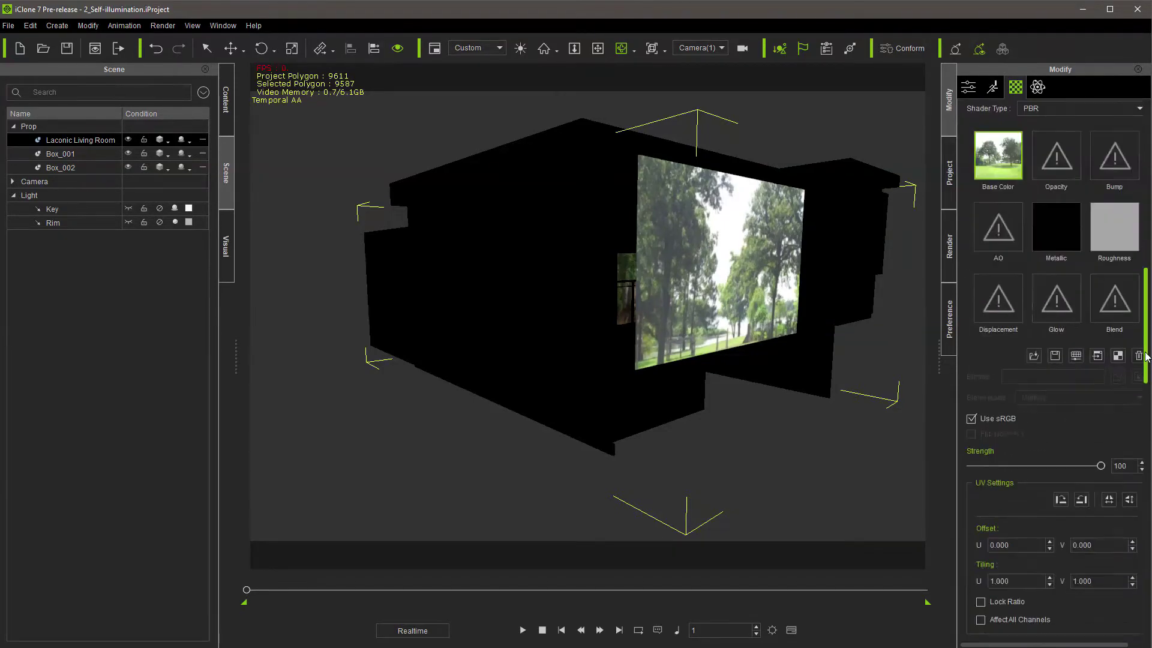
{"action": "scroll", "coordinate": [1114, 439], "scroll_direction": "down", "scroll_amount": 7}
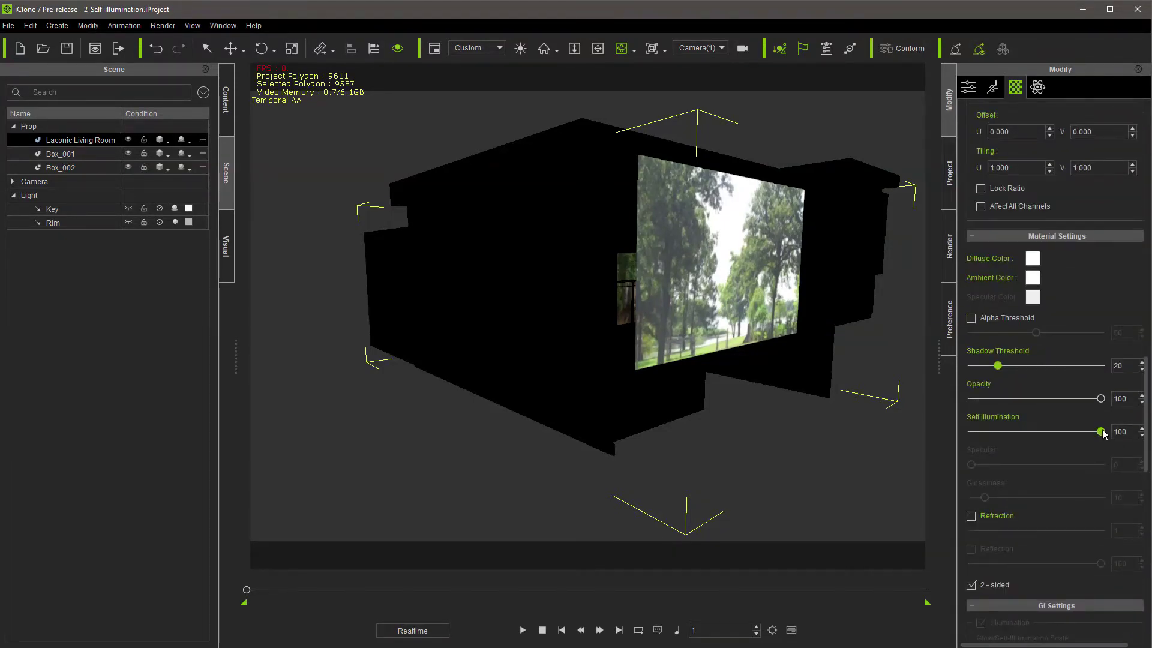
{"action": "left_click_drag", "start_coordinate": [1100, 431], "coordinate": [796, 426]}
Step: Orbit to the house's other textured side and select Floor04 / Window_1
{"action": "left_click_drag", "start_coordinate": [465, 259], "coordinate": [902, 343]}
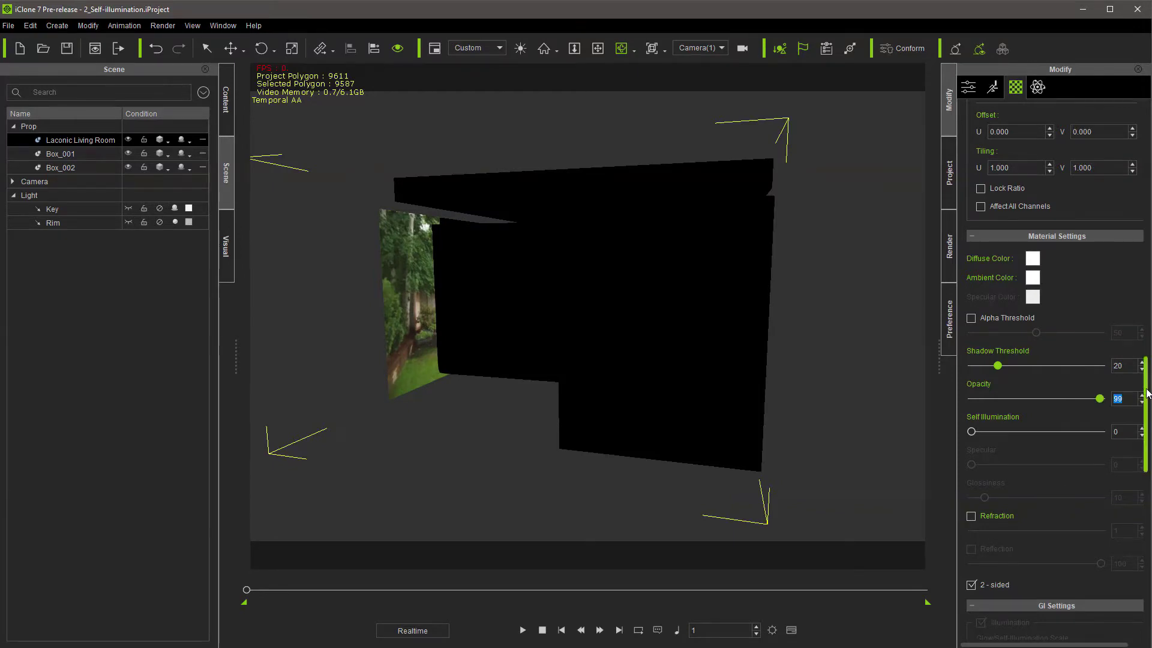
{"action": "left_click_drag", "start_coordinate": [1143, 403], "coordinate": [1144, 240]}
{"action": "left_click", "coordinate": [1091, 351]}
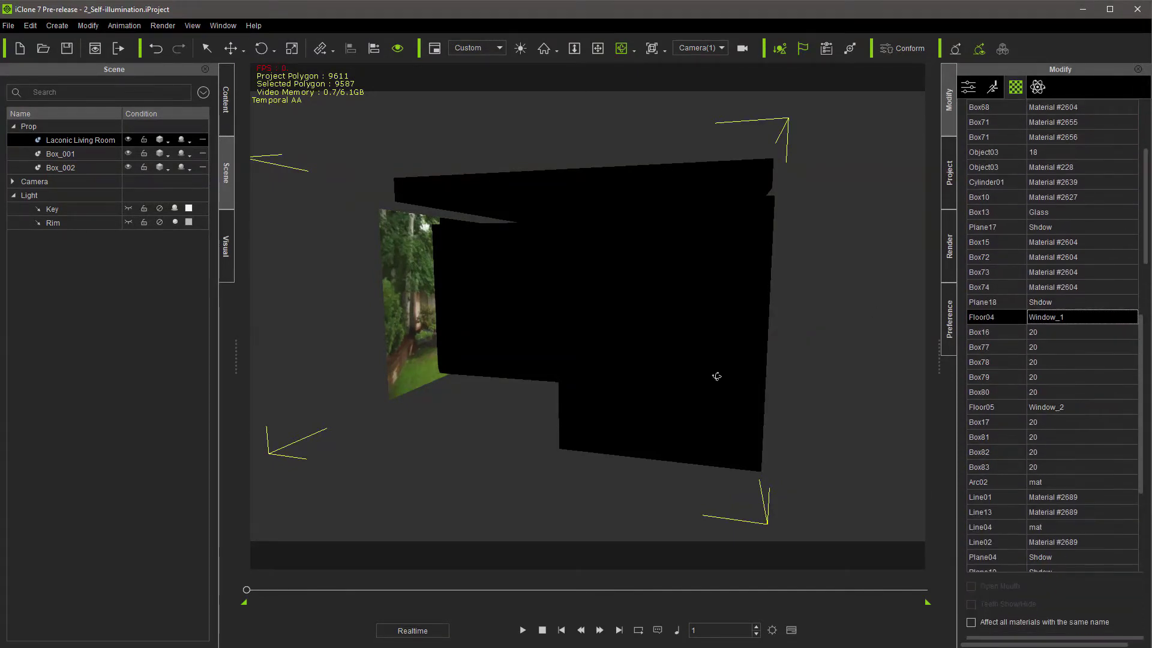
{"action": "left_click_drag", "start_coordinate": [714, 375], "coordinate": [408, 393]}
Step: Zoom into the house, re-enable GI, and drop Window_1's Self Illumination from 100 to 35
{"action": "left_click", "coordinate": [574, 48]}
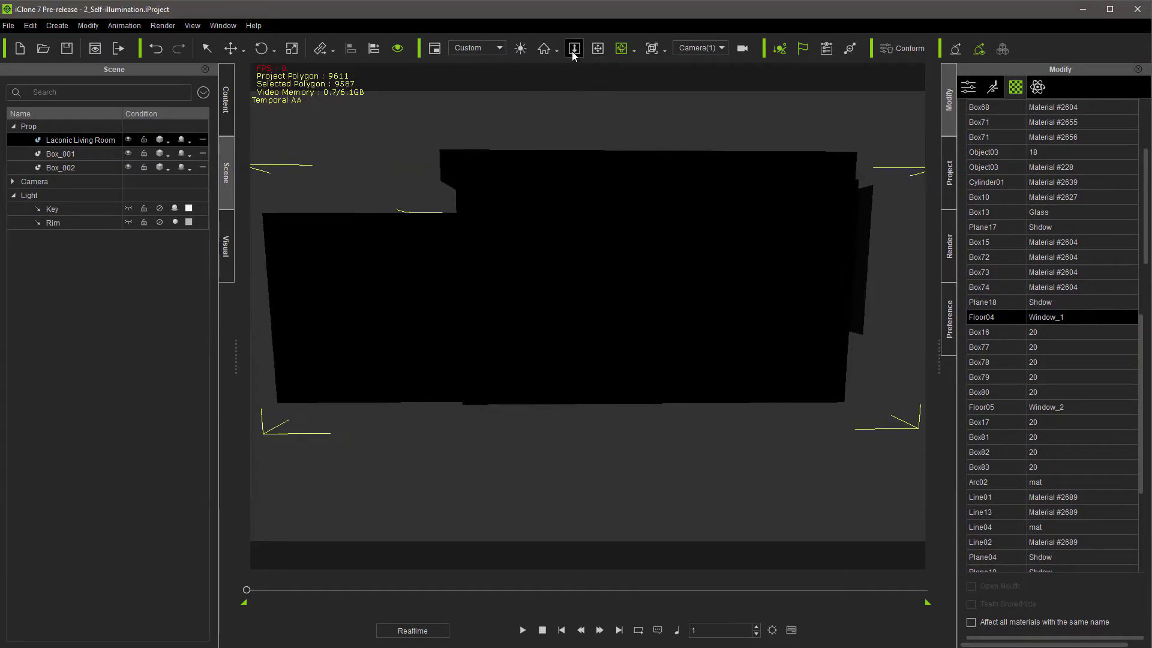
{"action": "left_click_drag", "start_coordinate": [664, 330], "coordinate": [669, 342]}
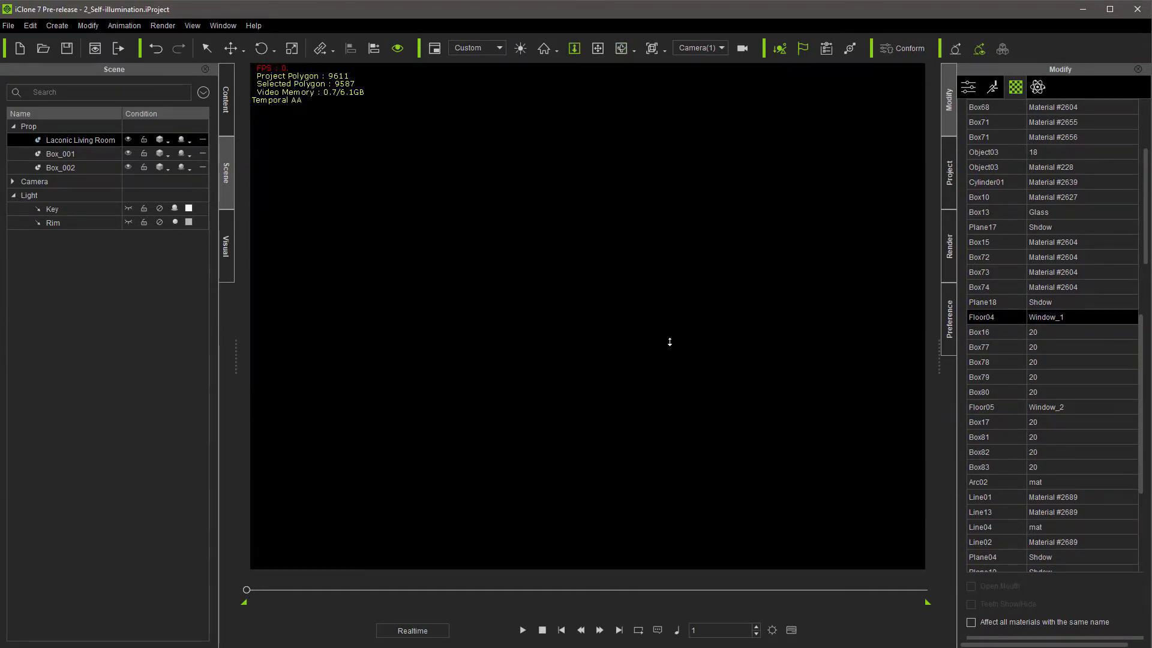
{"action": "left_click", "coordinate": [954, 48]}
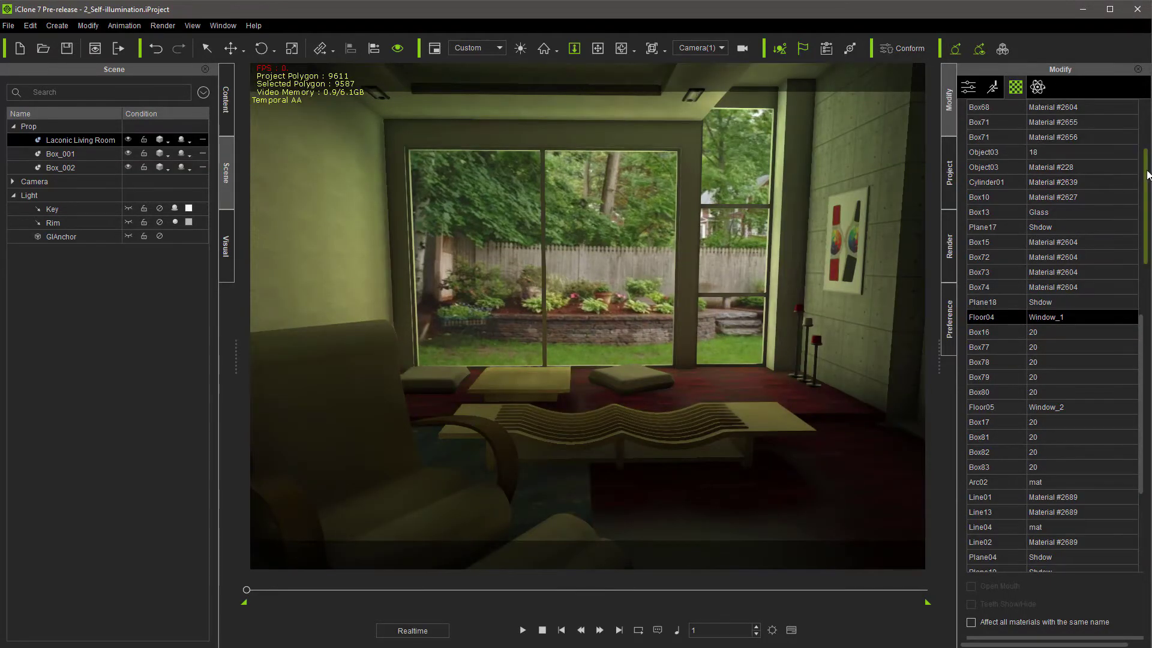
{"action": "left_click_drag", "start_coordinate": [1145, 207], "coordinate": [1145, 336]}
{"action": "scroll", "coordinate": [1082, 442], "scroll_direction": "down", "scroll_amount": 8}
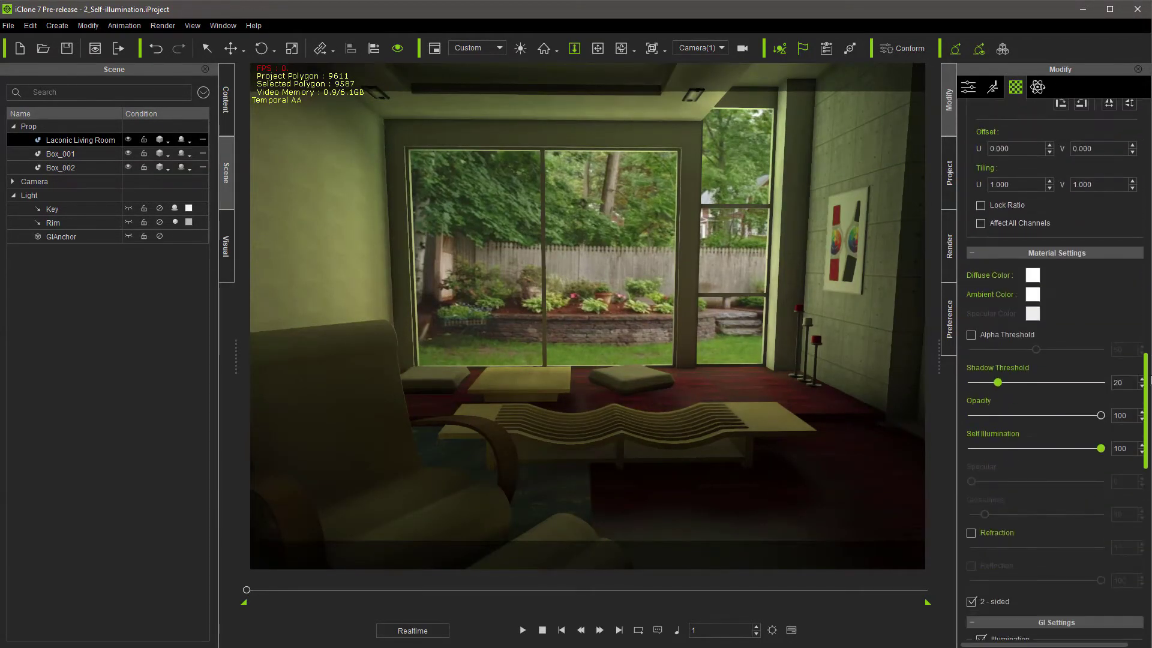
{"action": "left_click_drag", "start_coordinate": [1101, 441], "coordinate": [1017, 471]}
Step: Orbit toward the right wall and bring Window_1's Self Illumination down to 1
{"action": "left_click_drag", "start_coordinate": [755, 346], "coordinate": [656, 333]}
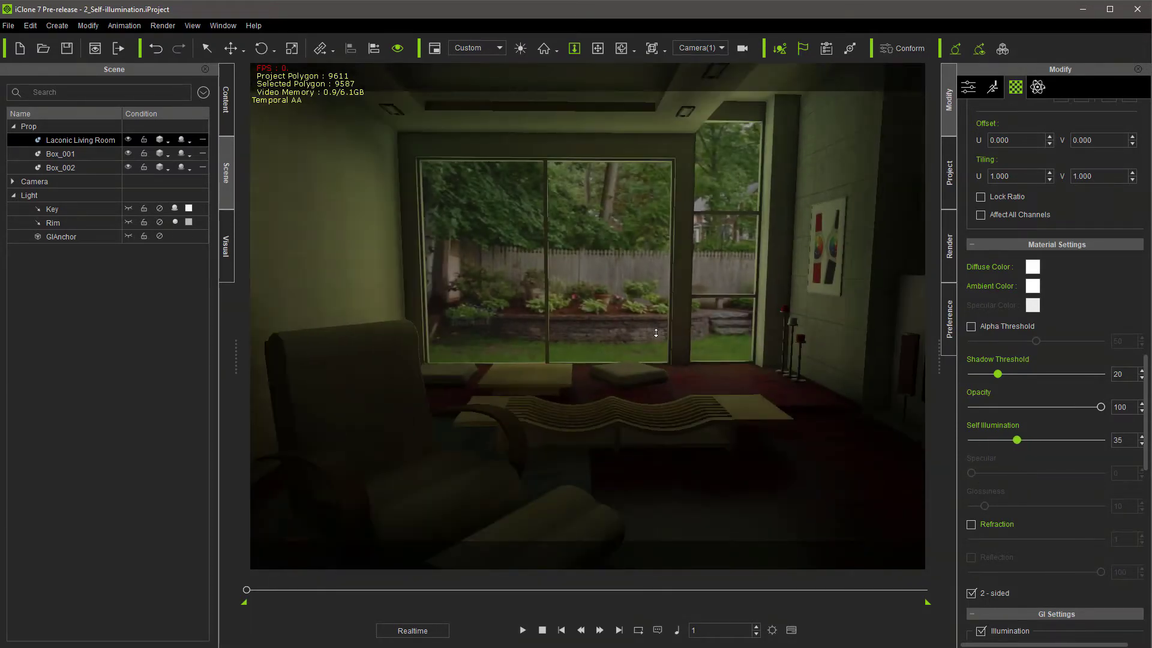
{"action": "left_click", "coordinate": [621, 48]}
{"action": "left_click_drag", "start_coordinate": [672, 198], "coordinate": [663, 242]}
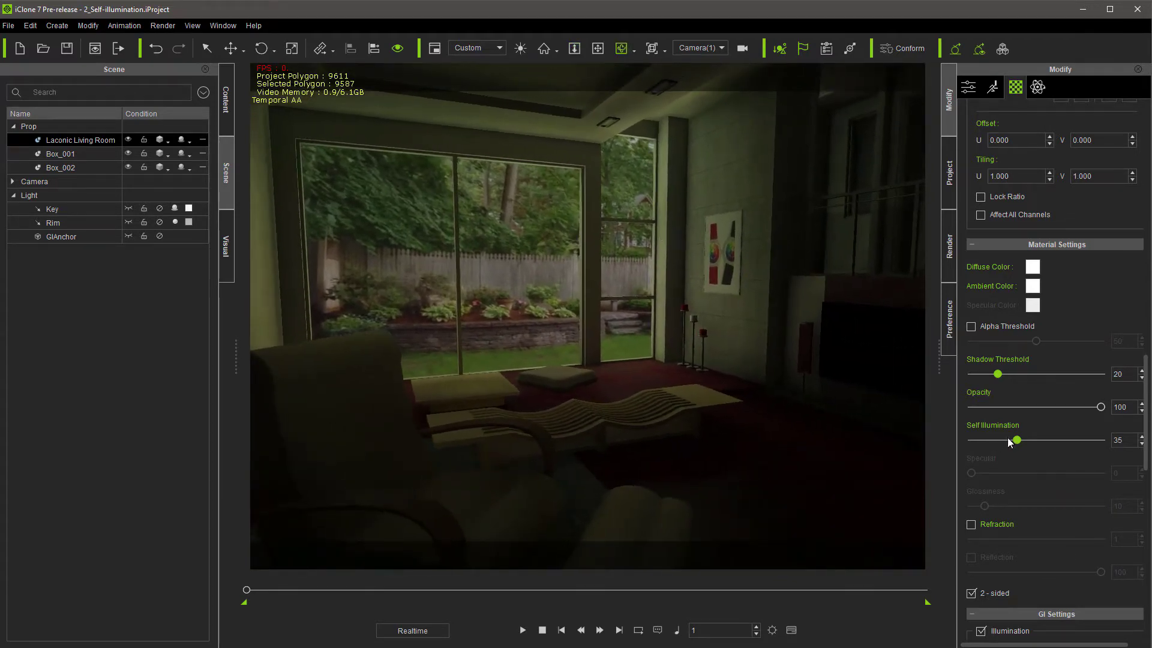
{"action": "mouse_move", "coordinate": [1016, 439]}
{"action": "left_mouse_down"}
{"action": "mouse_move", "coordinate": [1042, 442]}
{"action": "mouse_move", "coordinate": [979, 448]}
{"action": "mouse_move", "coordinate": [1020, 443]}
{"action": "mouse_move", "coordinate": [1000, 448]}
{"action": "left_mouse_up"}
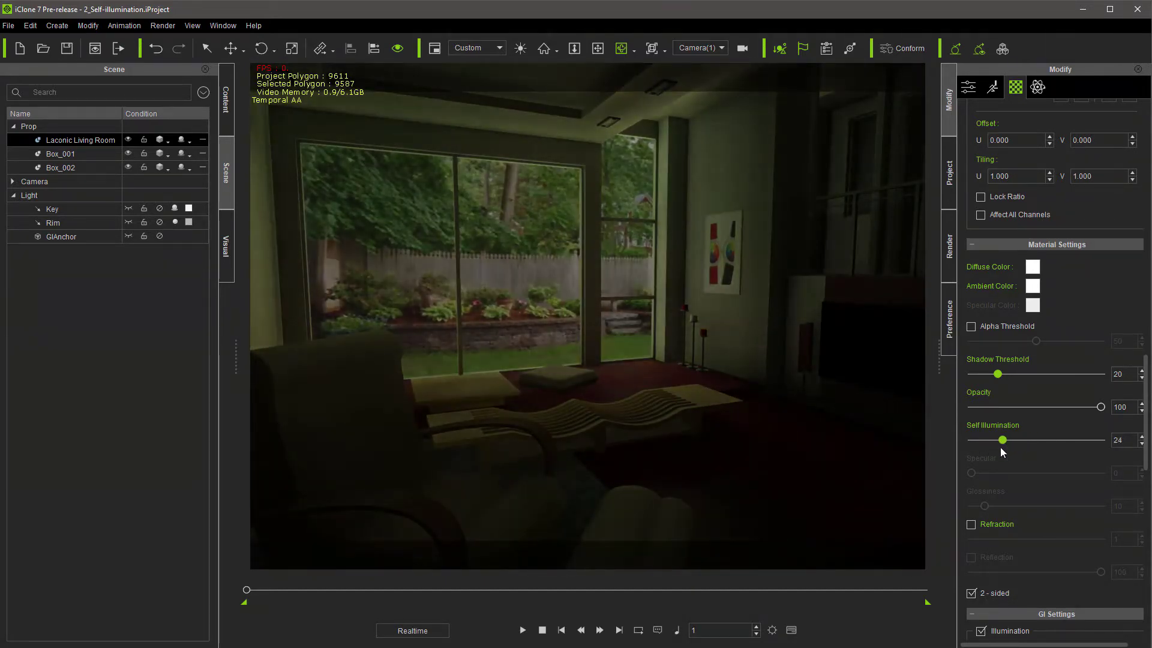
{"action": "left_click_drag", "start_coordinate": [1145, 414], "coordinate": [1147, 386]}
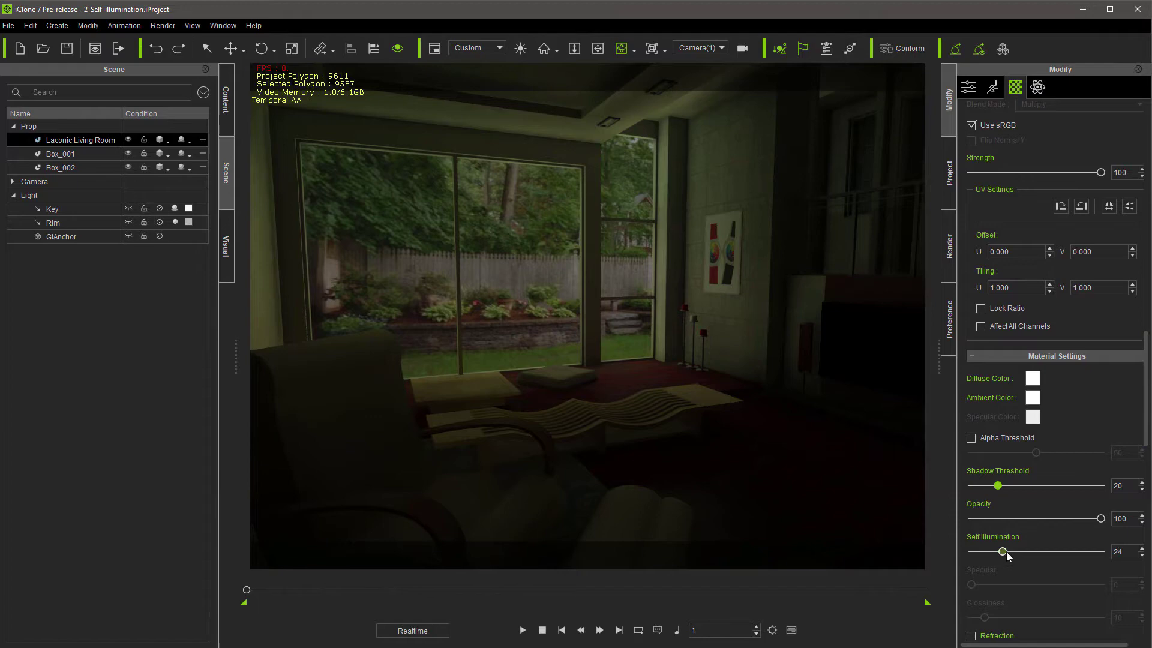
{"action": "left_click_drag", "start_coordinate": [988, 559], "coordinate": [983, 559]}
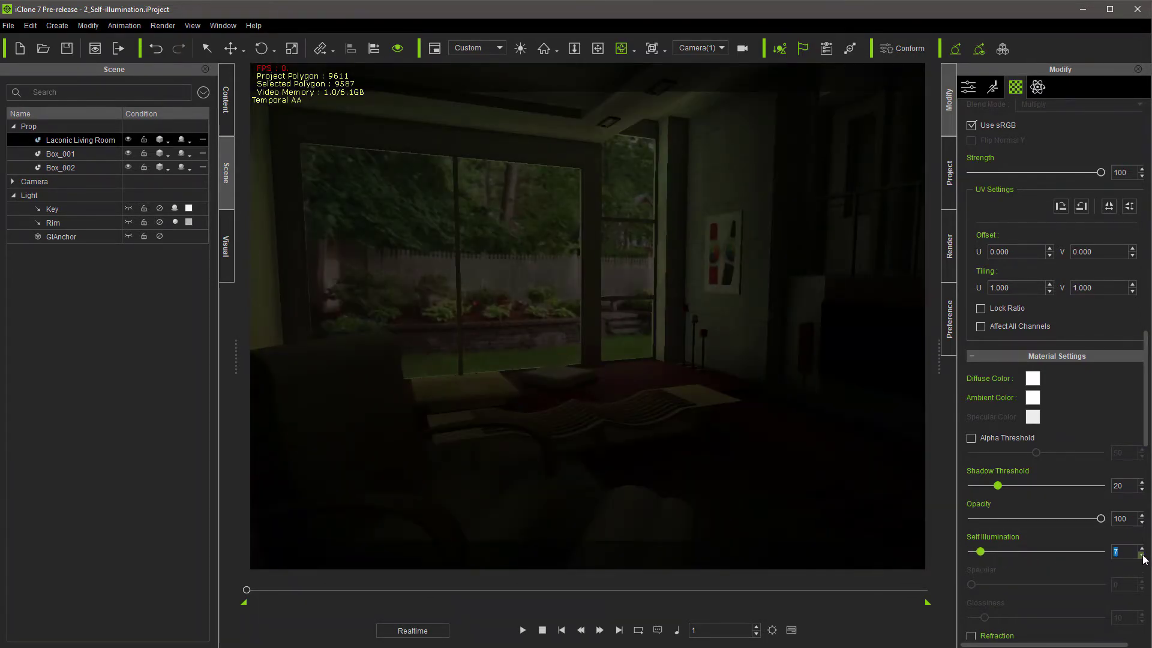
{"action": "left_click", "coordinate": [1140, 556]}
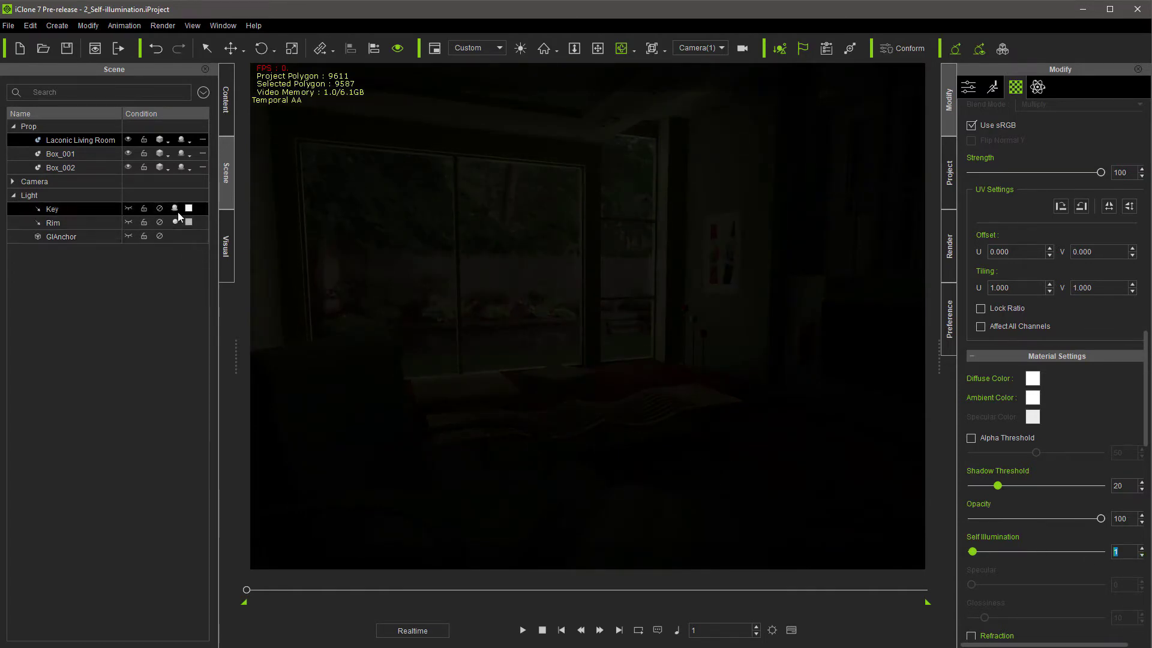
Step: Preview the Key light, switch it back off, and select the Laconic Living Room prop
{"action": "left_click", "coordinate": [159, 209]}
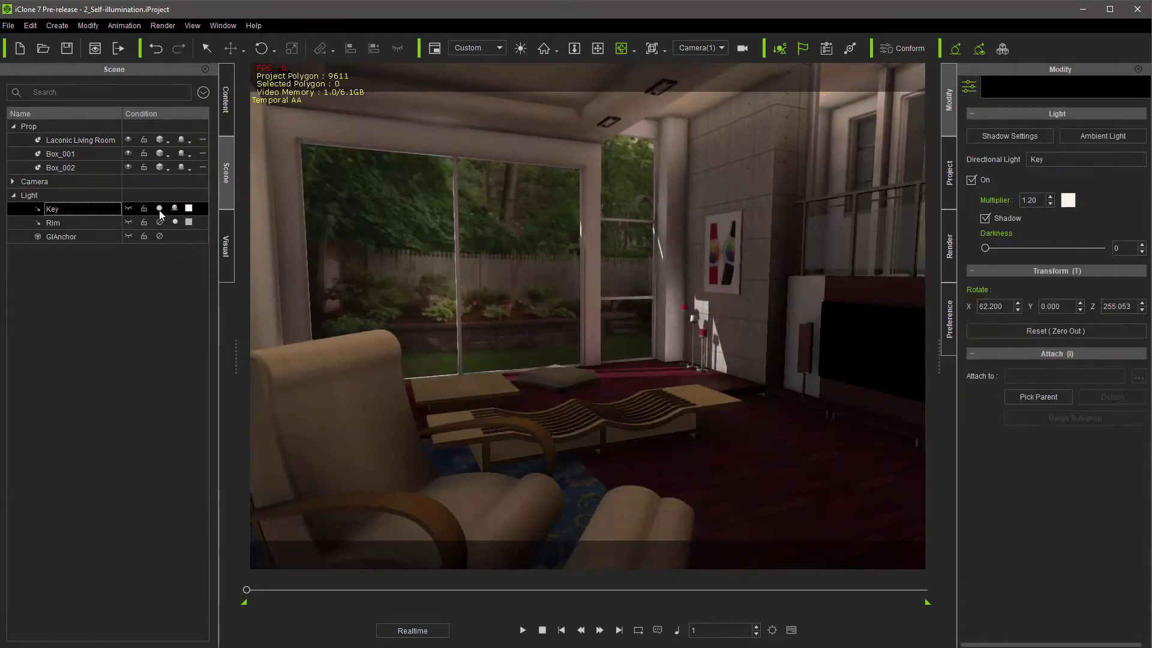
{"action": "left_click", "coordinate": [160, 209]}
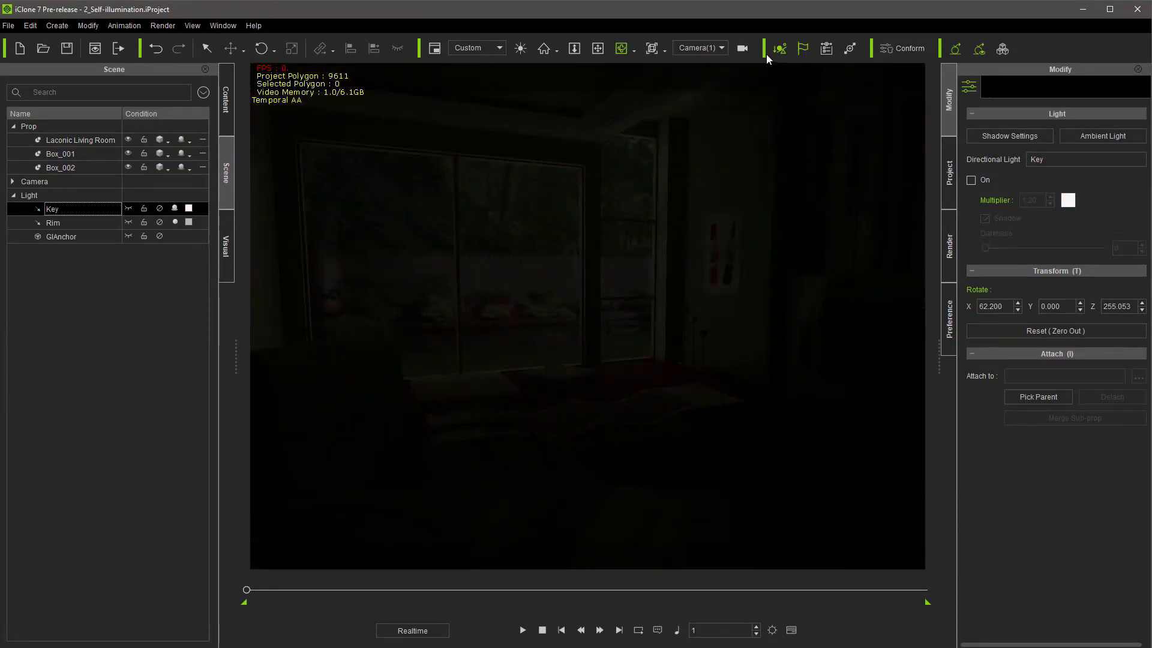
{"action": "left_click", "coordinate": [77, 140]}
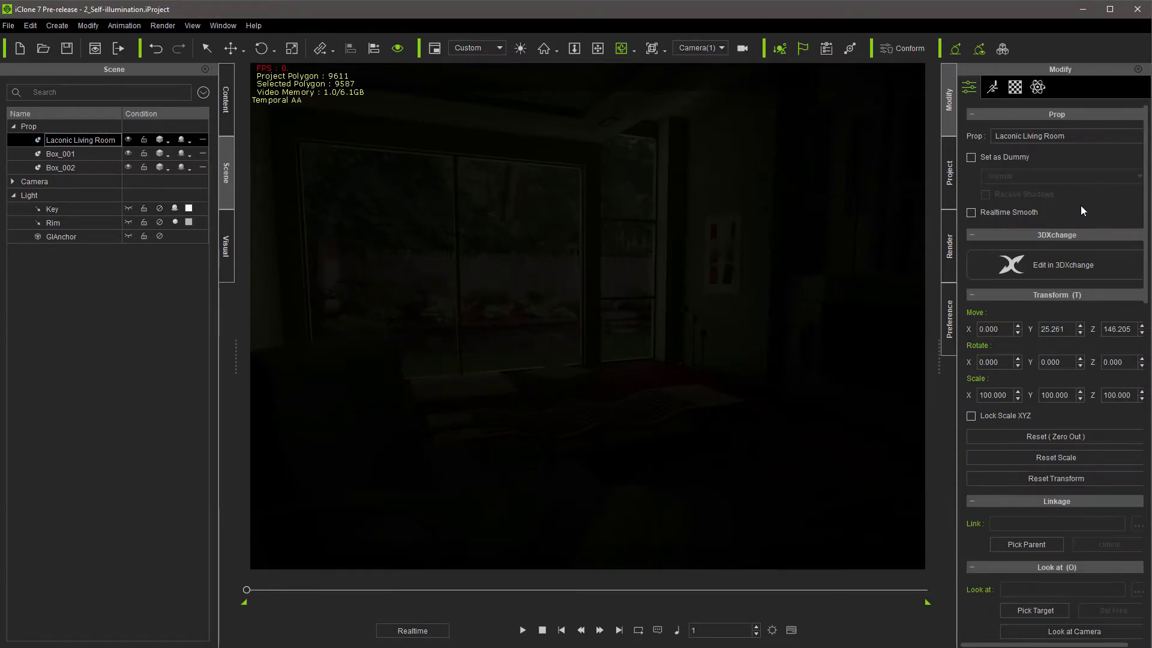
Step: Pick the lamp's material from the viewport and set its Self Illumination to 18
{"action": "left_click", "coordinate": [1017, 89]}
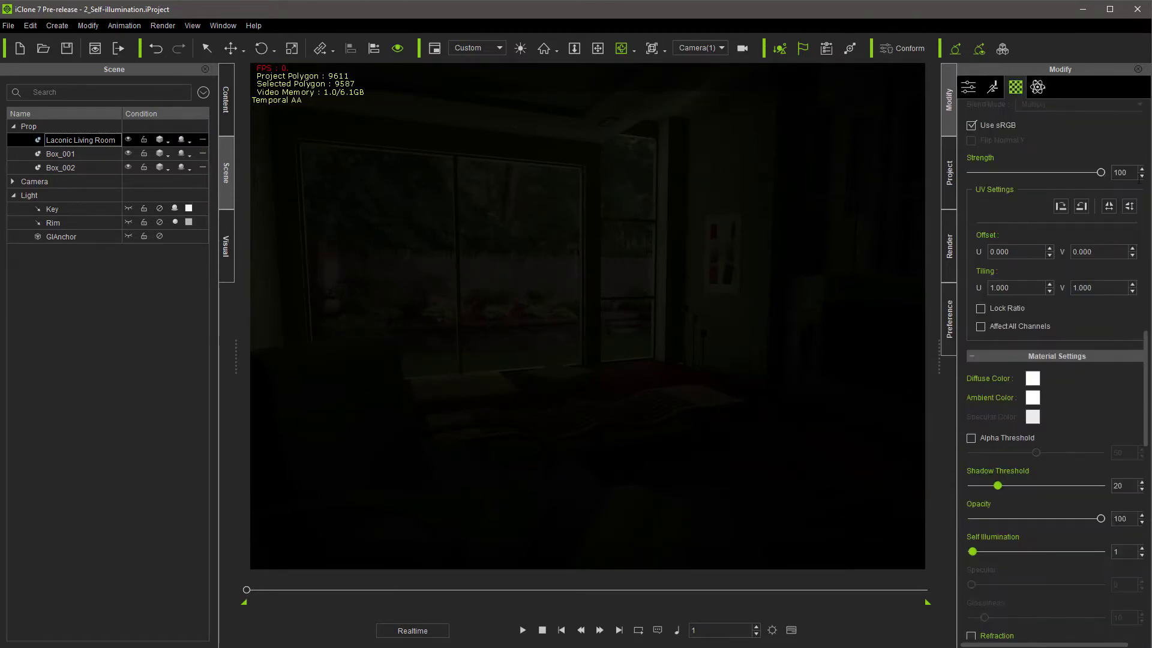
{"action": "left_click_drag", "start_coordinate": [1146, 351], "coordinate": [1146, 122]}
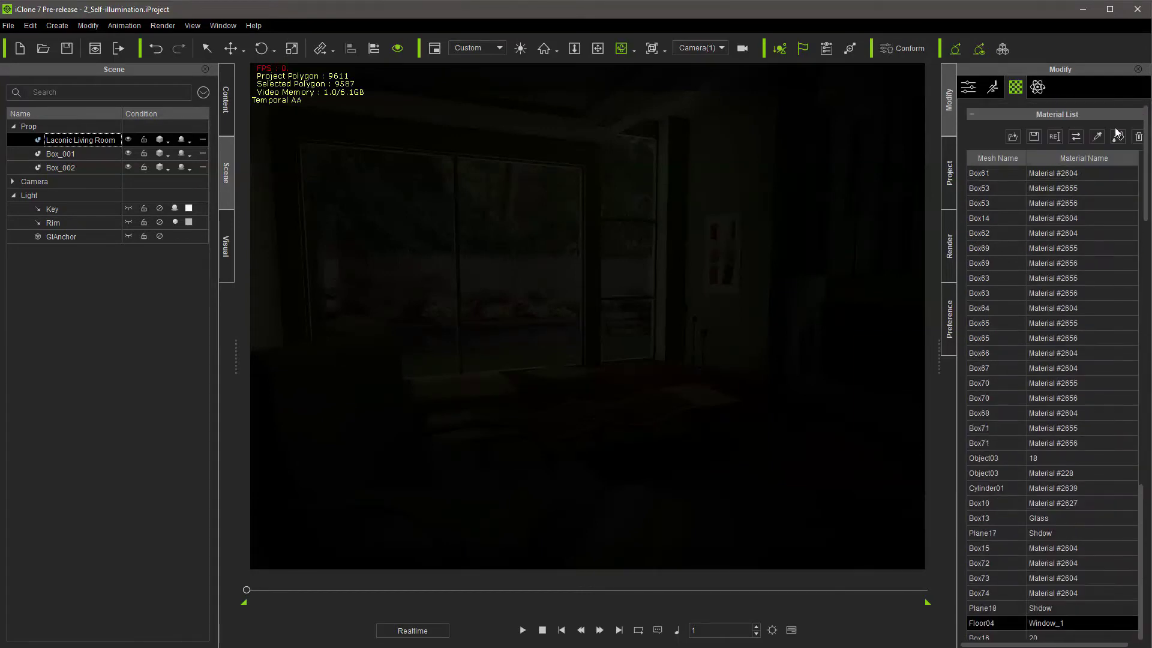
{"action": "left_click", "coordinate": [1097, 137]}
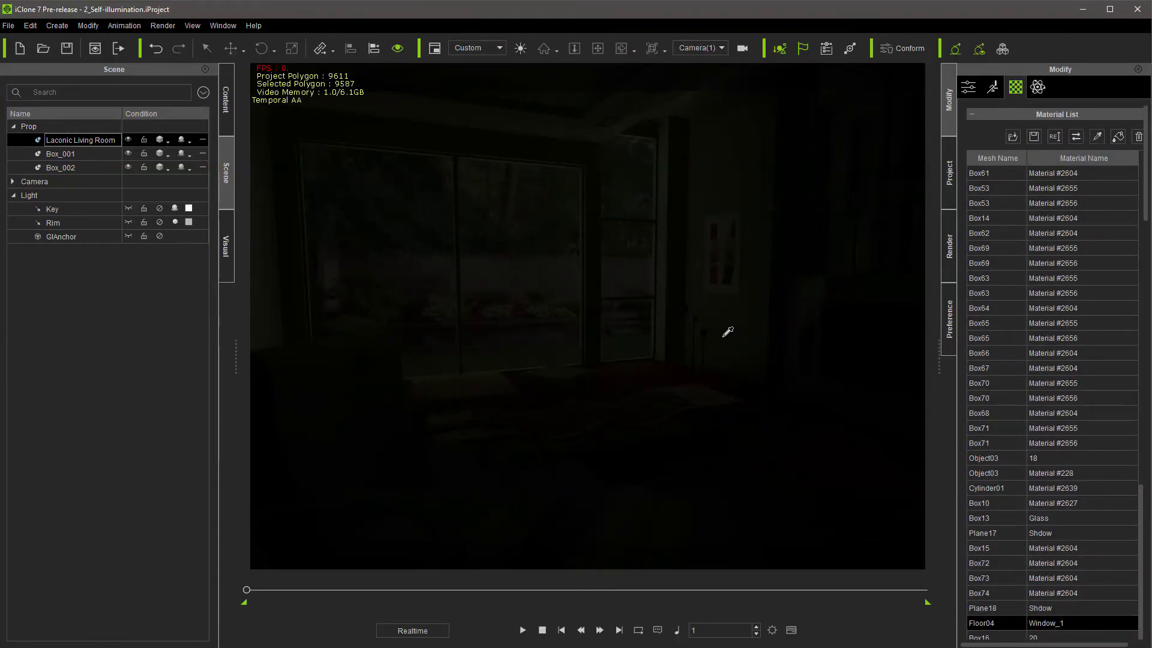
{"action": "left_click", "coordinate": [700, 313]}
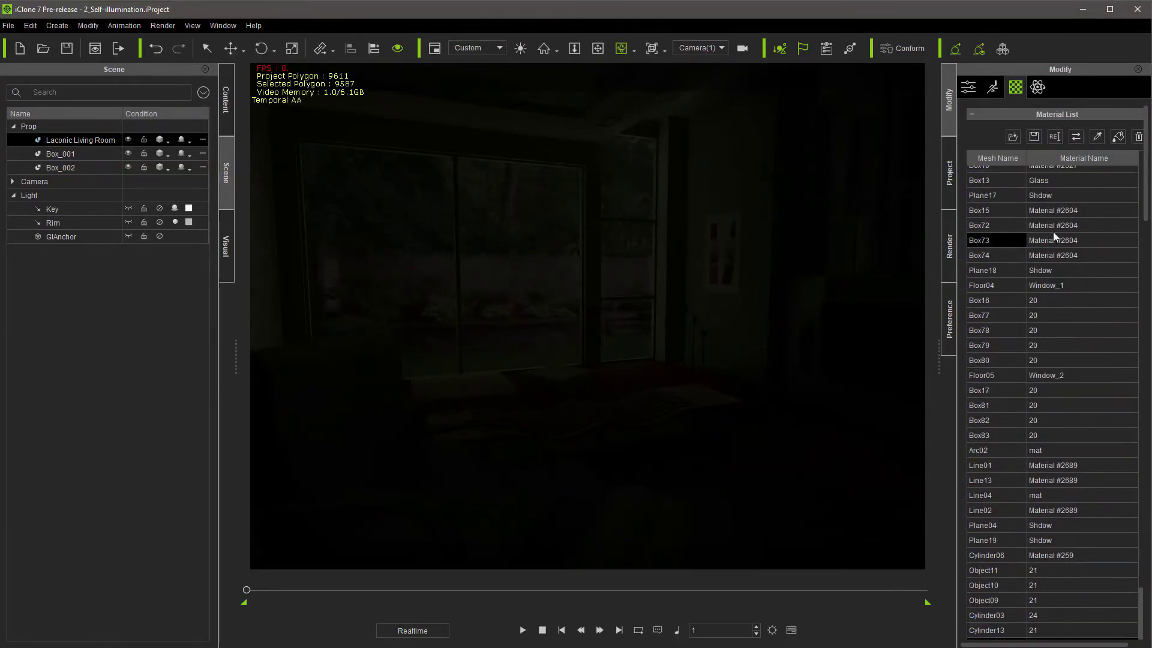
{"action": "left_click_drag", "start_coordinate": [1147, 198], "coordinate": [1147, 435]}
{"action": "left_click_drag", "start_coordinate": [972, 498], "coordinate": [994, 550]}
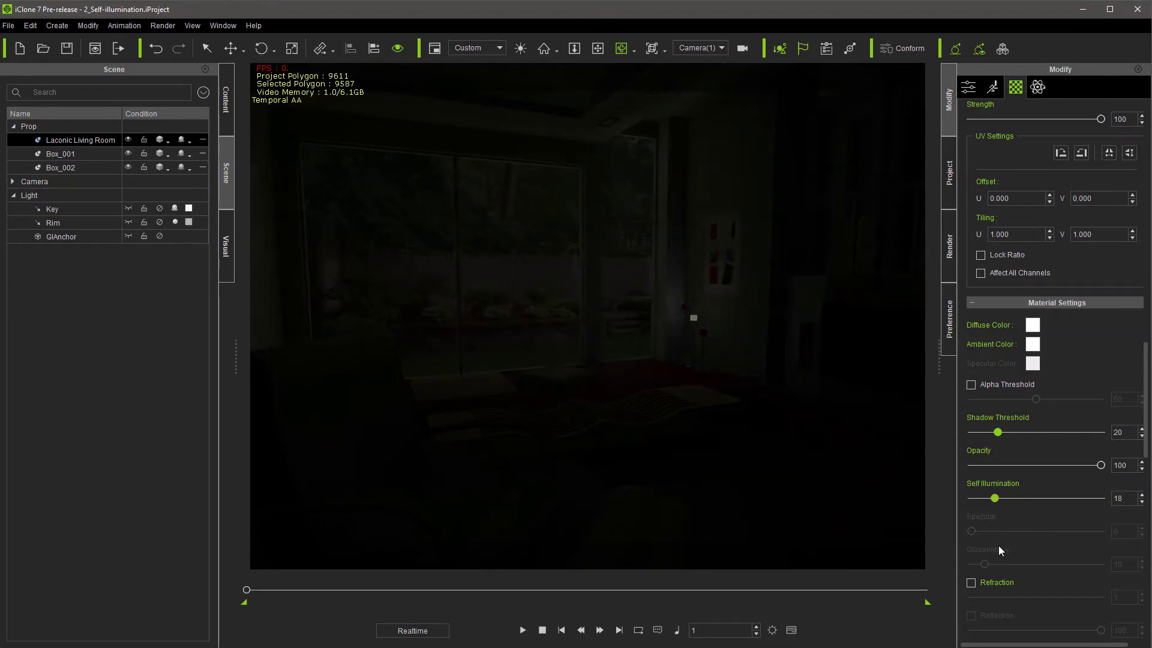
Step: Raise the lamp material's GI Glow/Self-Illumination Scale to 24
{"action": "left_click_drag", "start_coordinate": [1149, 374], "coordinate": [1148, 463]}
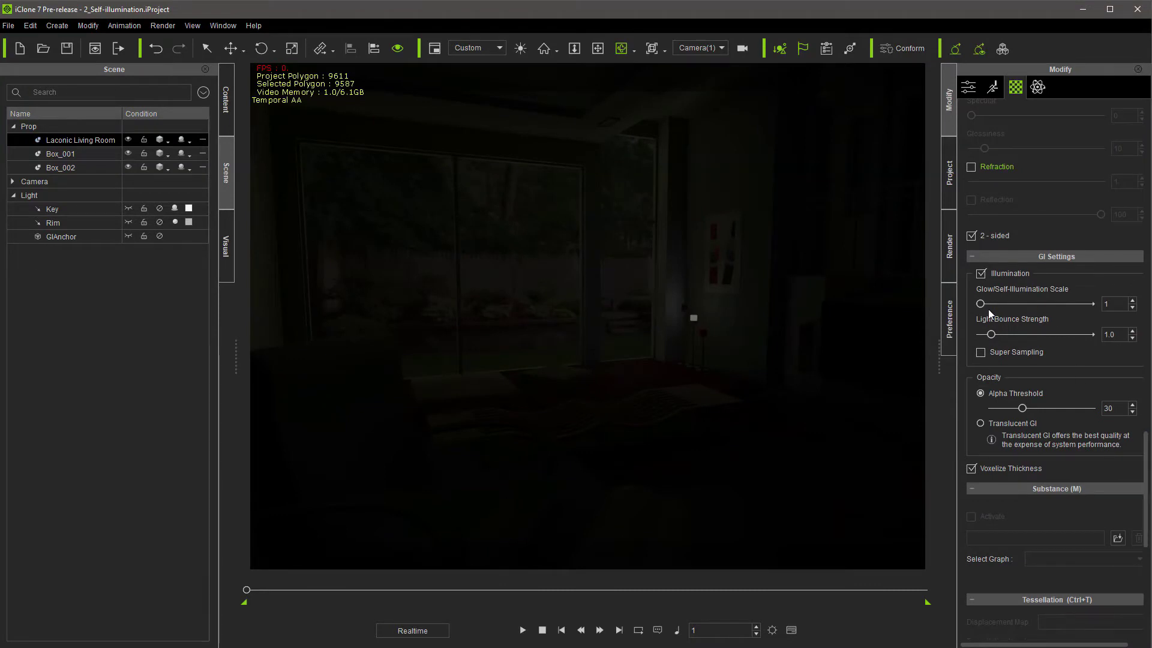
{"action": "mouse_move", "coordinate": [987, 307]}
{"action": "left_mouse_down"}
{"action": "mouse_move", "coordinate": [1020, 305]}
{"action": "mouse_move", "coordinate": [1005, 311]}
{"action": "left_mouse_up"}
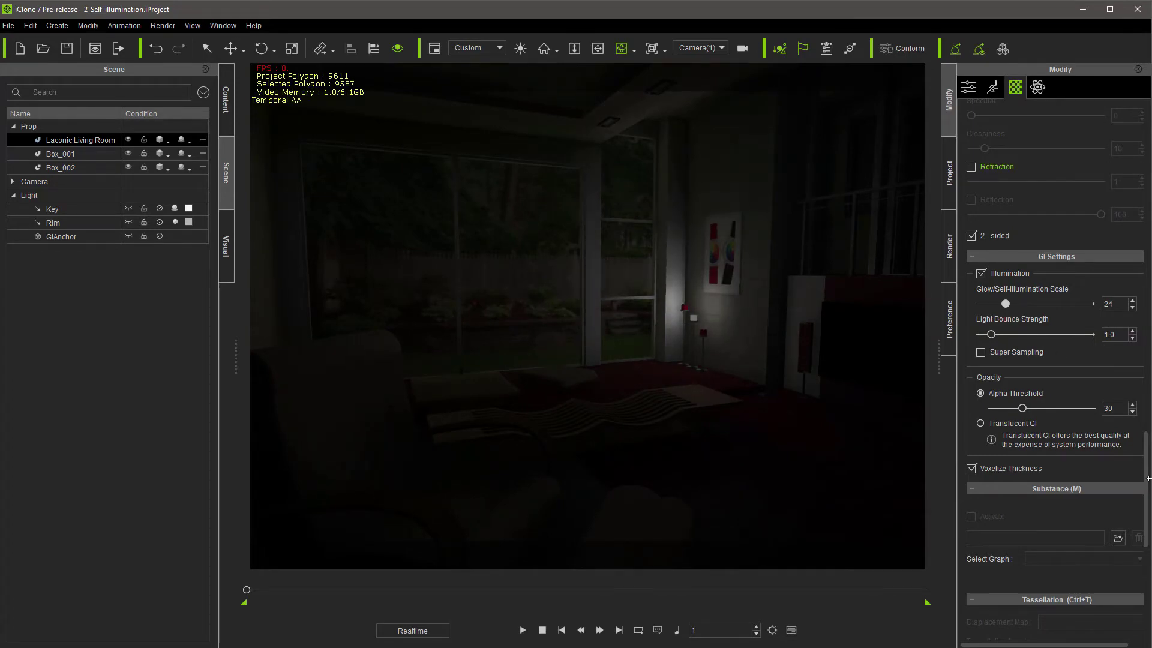
{"action": "scroll", "coordinate": [1147, 447], "scroll_direction": "up", "scroll_amount": 2}
{"action": "left_click_drag", "start_coordinate": [1147, 447], "coordinate": [1147, 138]}
Step: Pick another lamp material and give it Self Illumination 12 and GI glow scale 60
{"action": "left_click", "coordinate": [1097, 136]}
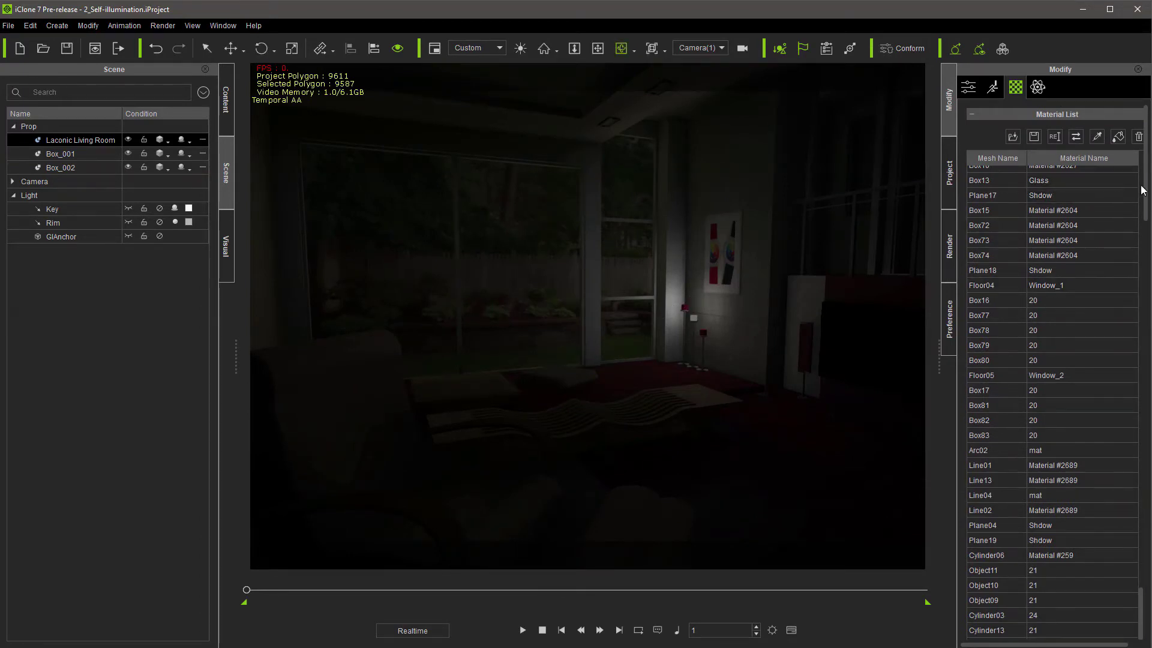
{"action": "scroll", "coordinate": [1039, 512], "scroll_direction": "down", "scroll_amount": 10}
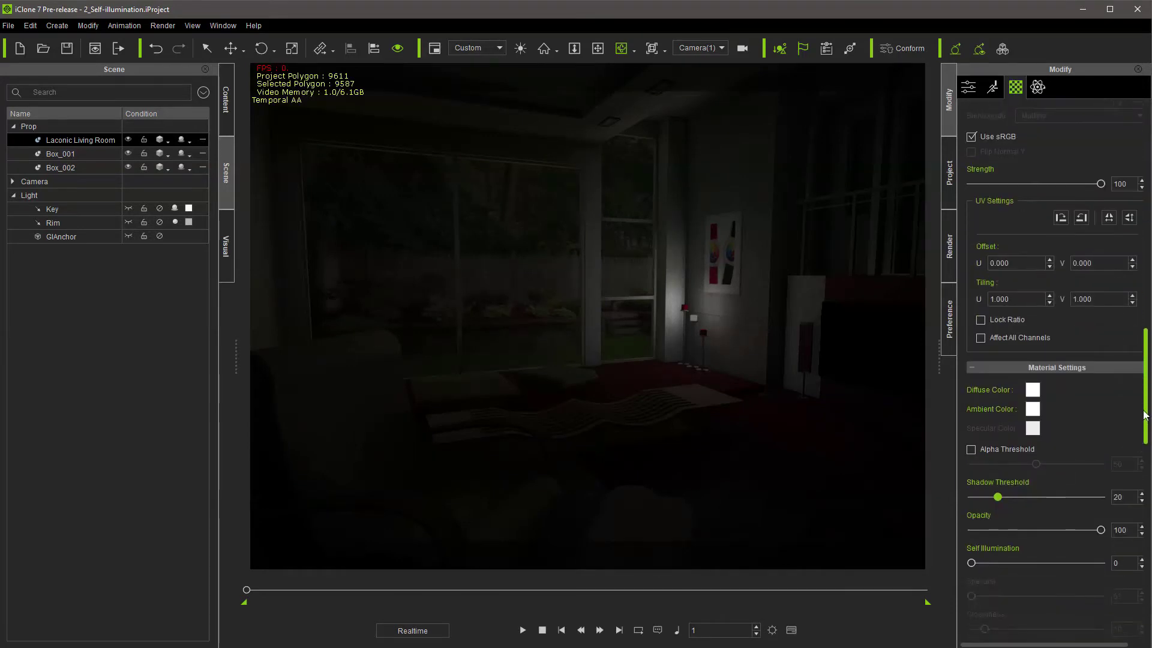
{"action": "mouse_move", "coordinate": [972, 554]}
{"action": "left_mouse_down"}
{"action": "mouse_move", "coordinate": [1007, 557]}
{"action": "mouse_move", "coordinate": [990, 560]}
{"action": "left_mouse_up"}
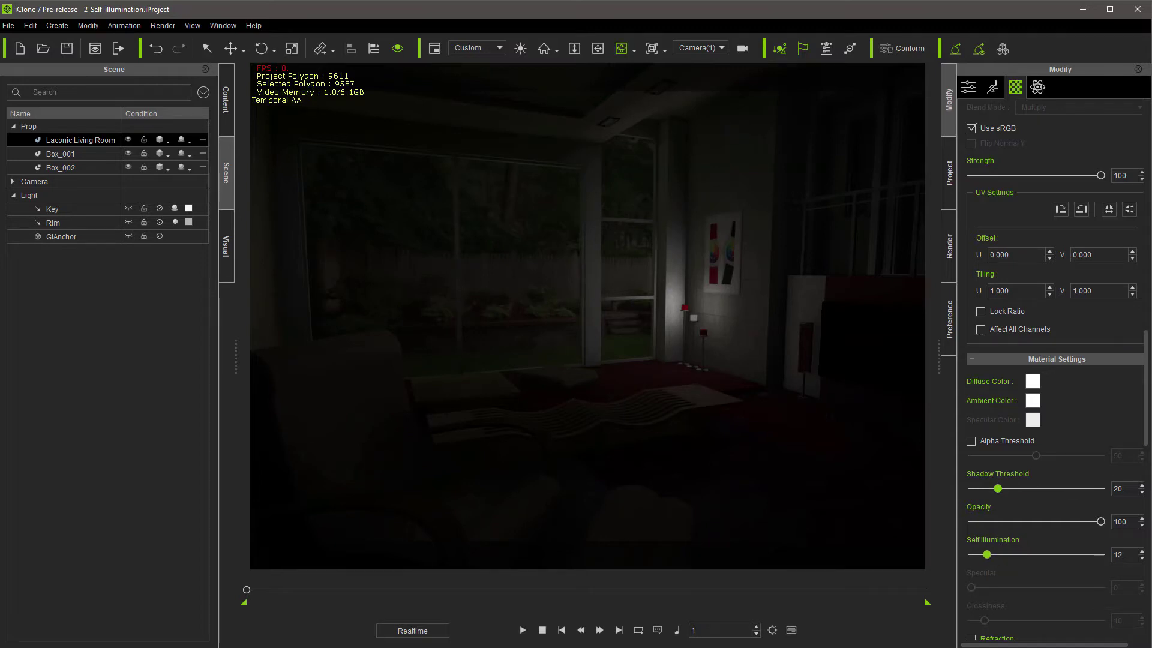
{"action": "left_click_drag", "start_coordinate": [1146, 390], "coordinate": [1149, 487]}
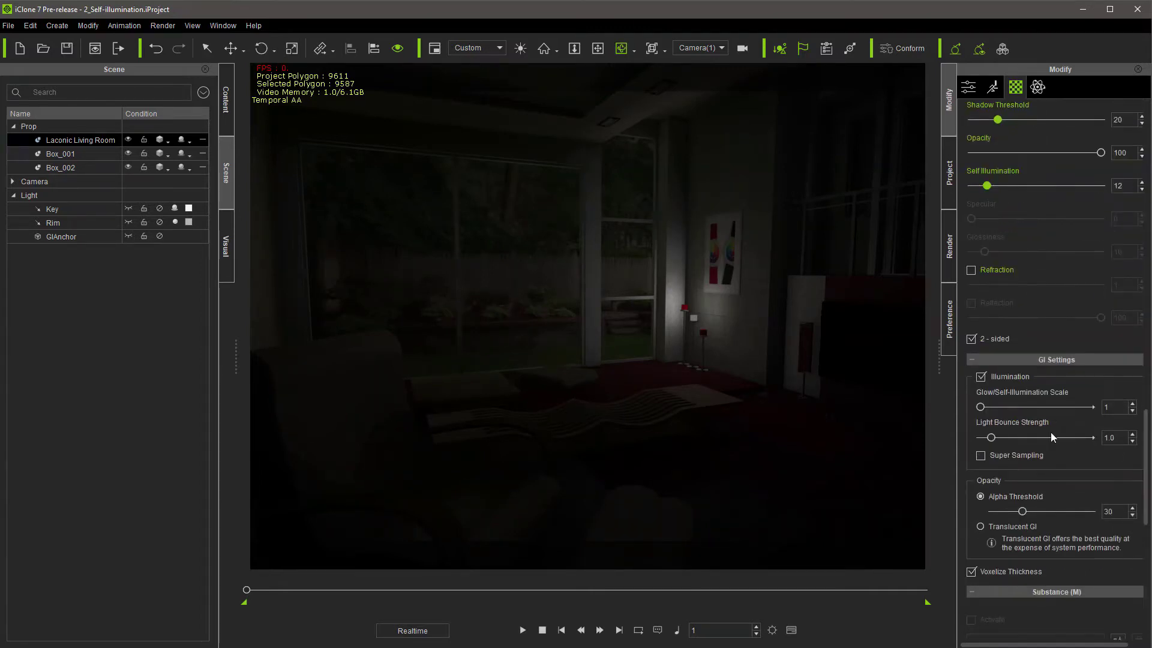
{"action": "left_click_drag", "start_coordinate": [981, 407], "coordinate": [1045, 409]}
{"action": "left_click_drag", "start_coordinate": [1148, 446], "coordinate": [1136, 129]}
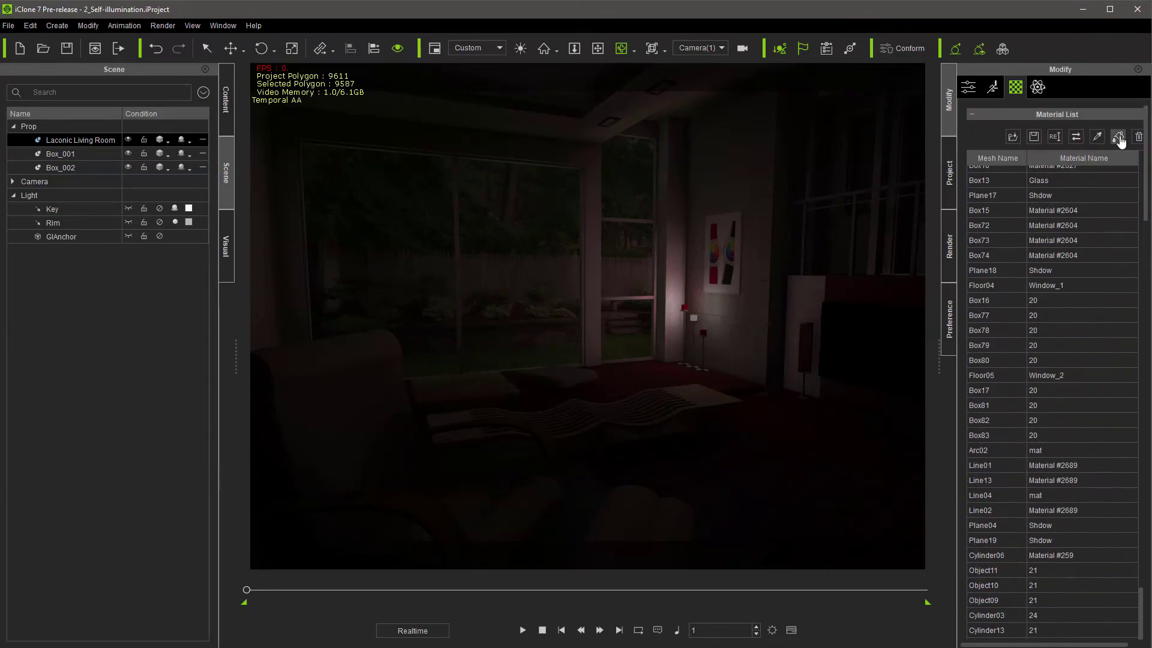
Step: Paint the glowing material onto a small lamp part, undoing trial applications on the painting and room
{"action": "left_click", "coordinate": [707, 330]}
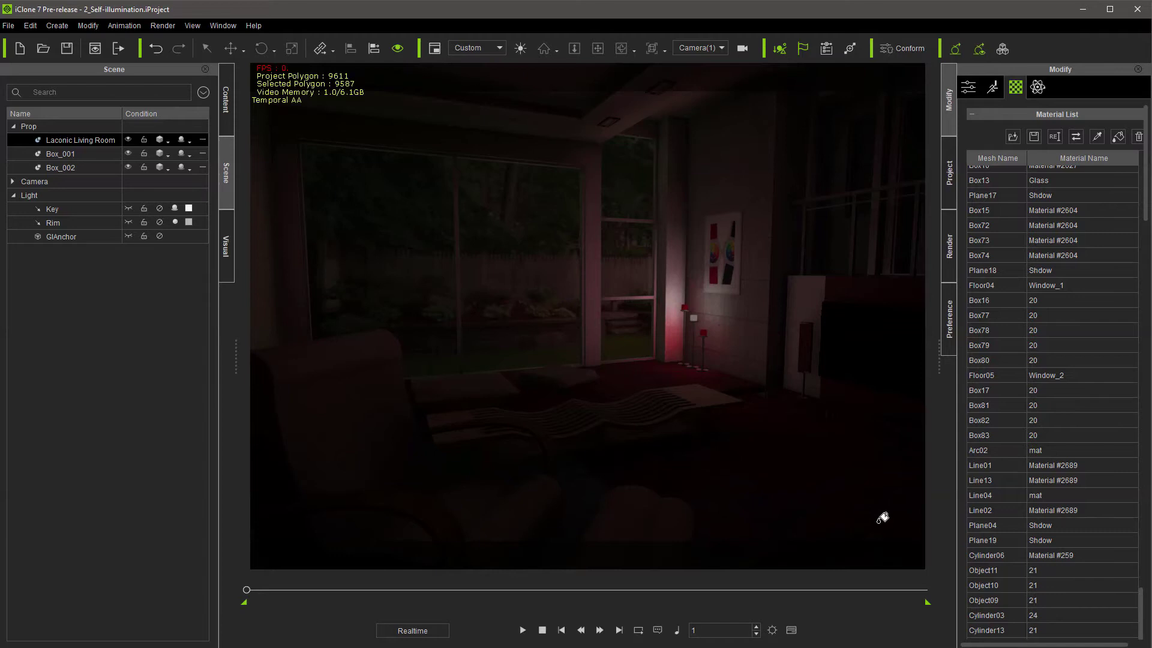
{"action": "left_click", "coordinate": [736, 232]}
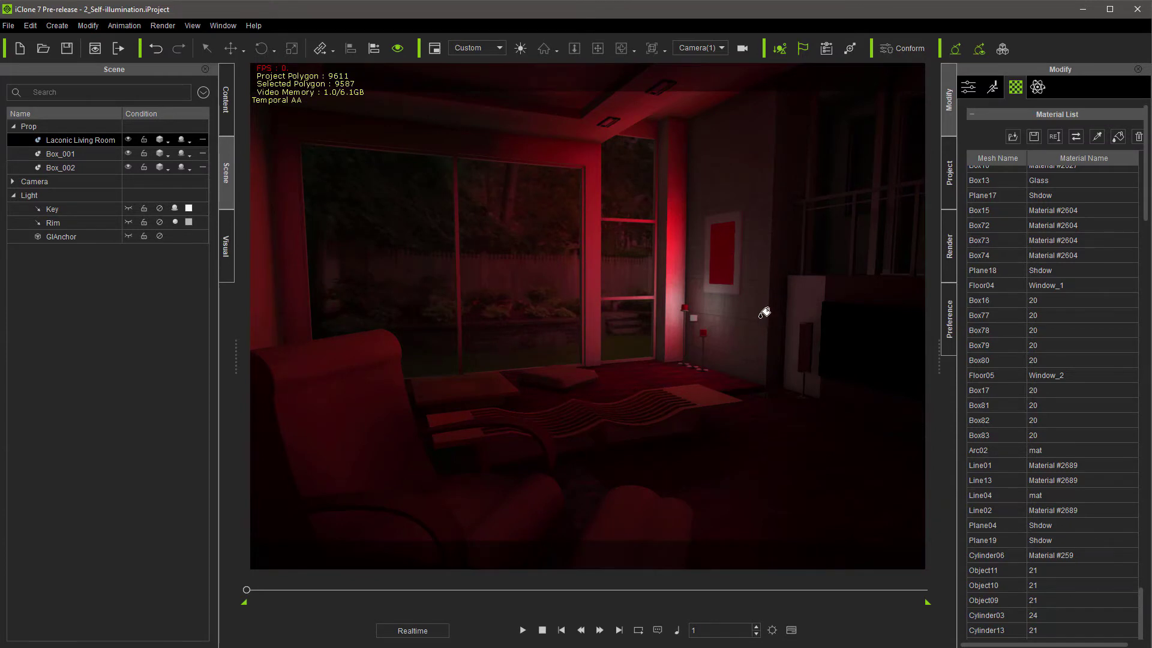
{"action": "key", "text": "ctrl+z"}
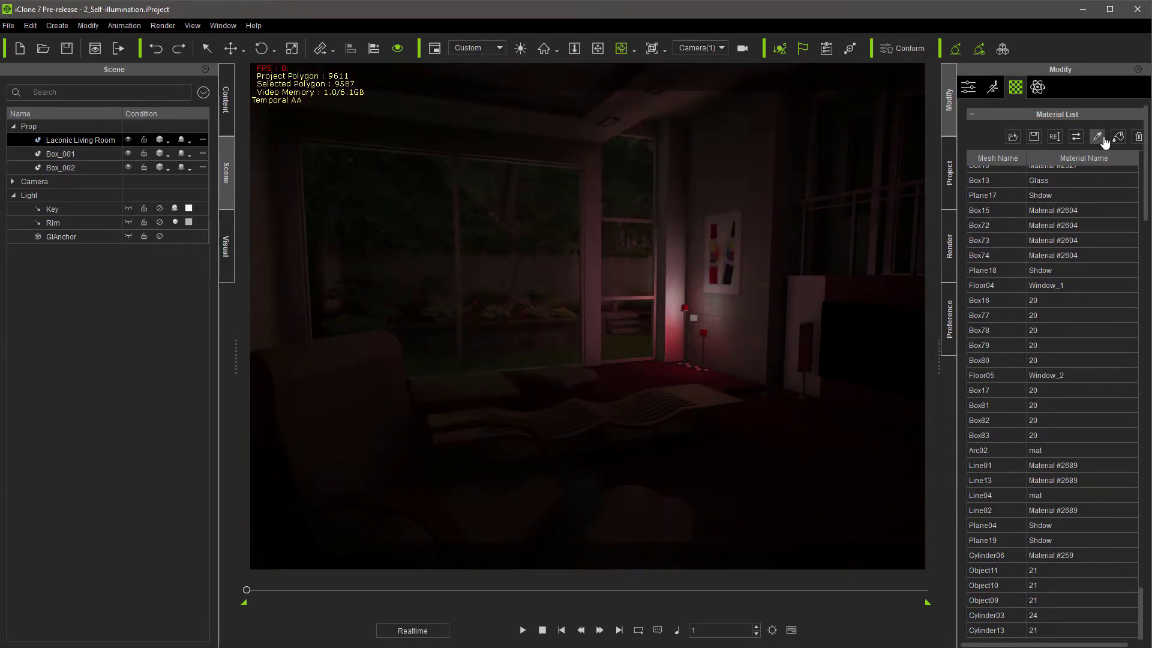
{"action": "left_click", "coordinate": [1118, 137]}
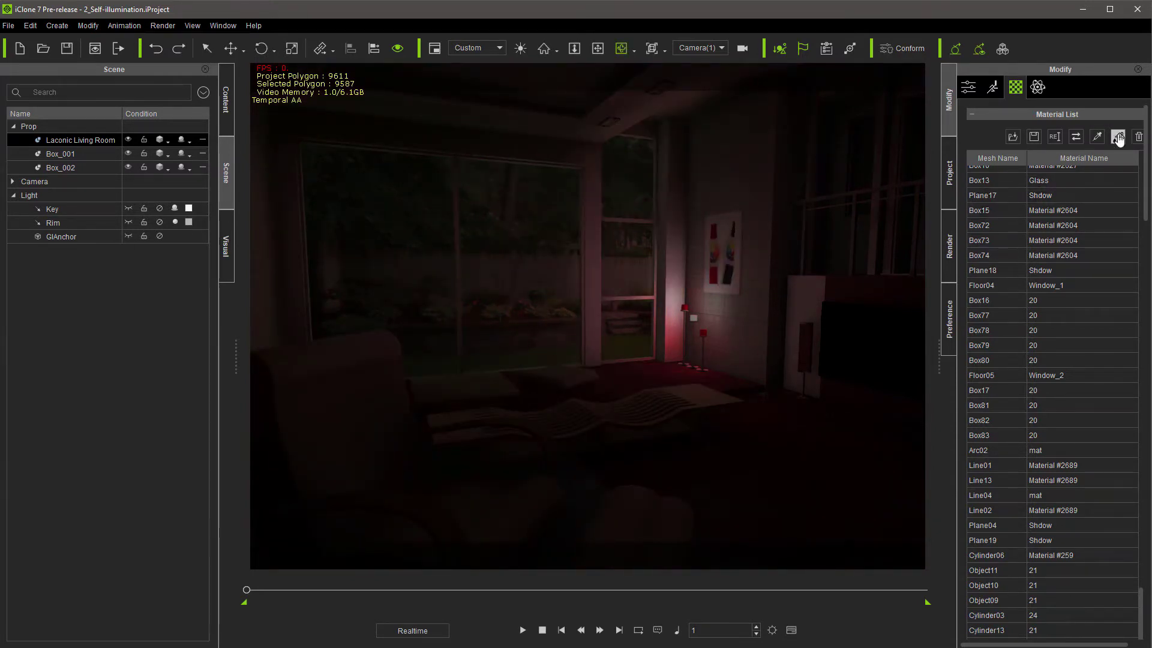
{"action": "left_click", "coordinate": [563, 364]}
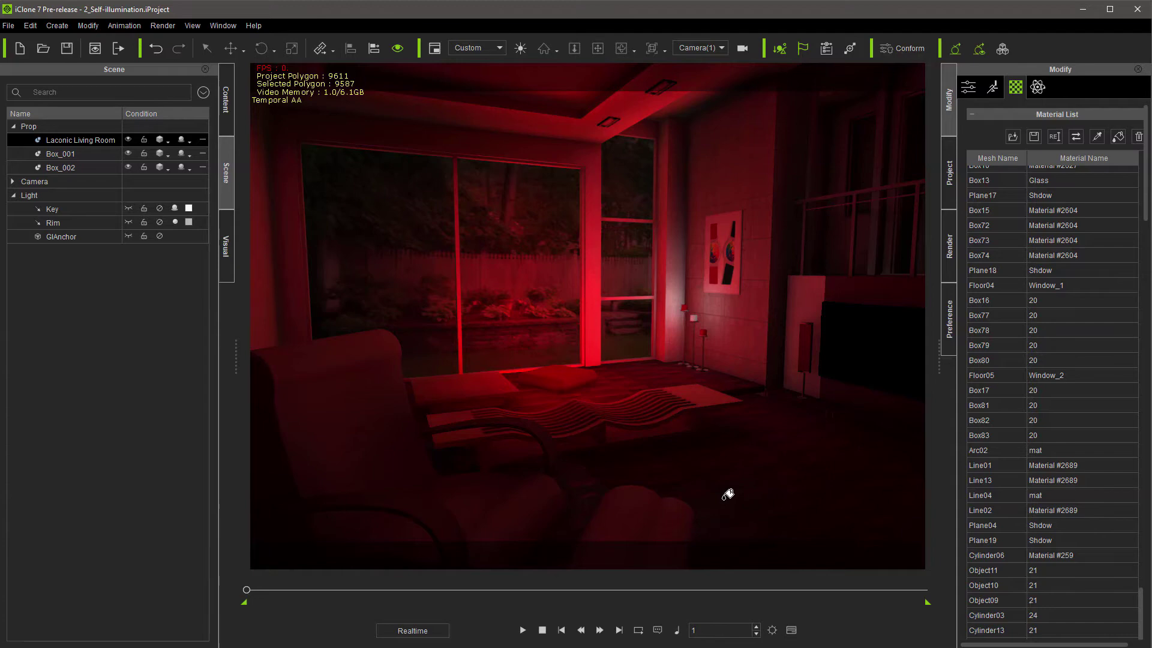
{"action": "key", "text": "ctrl+z"}
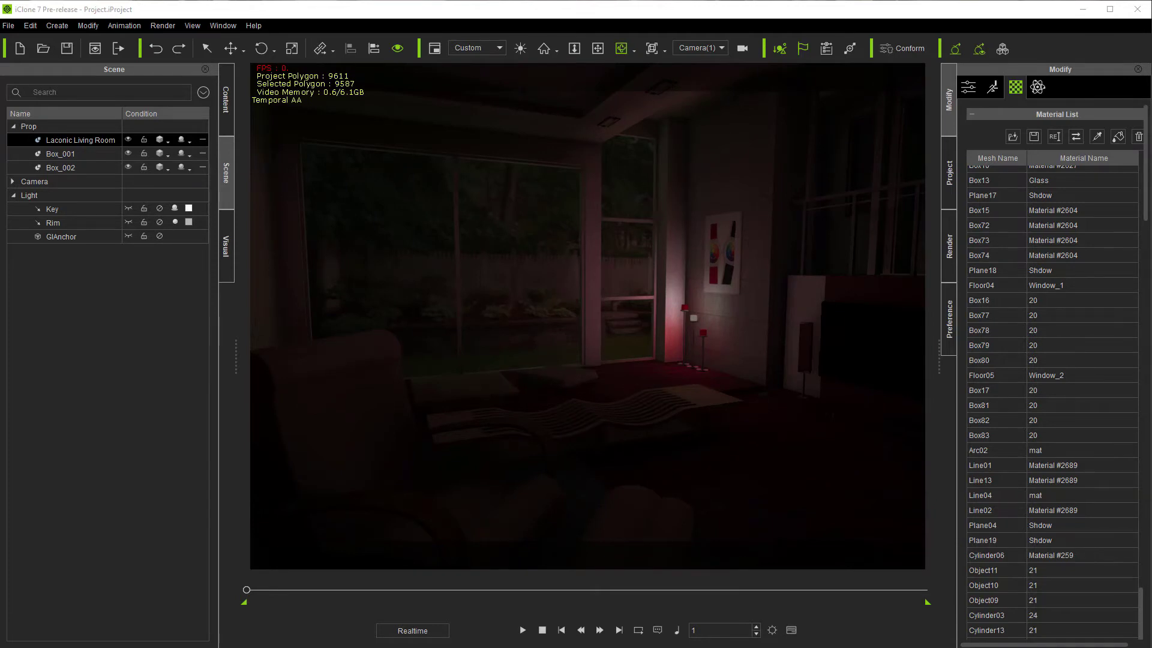
Step: Place a Torch Fire particle in the room, raise it about 39 units, and preview it burning
{"action": "left_click_drag", "start_coordinate": [643, 462], "coordinate": [796, 474]}
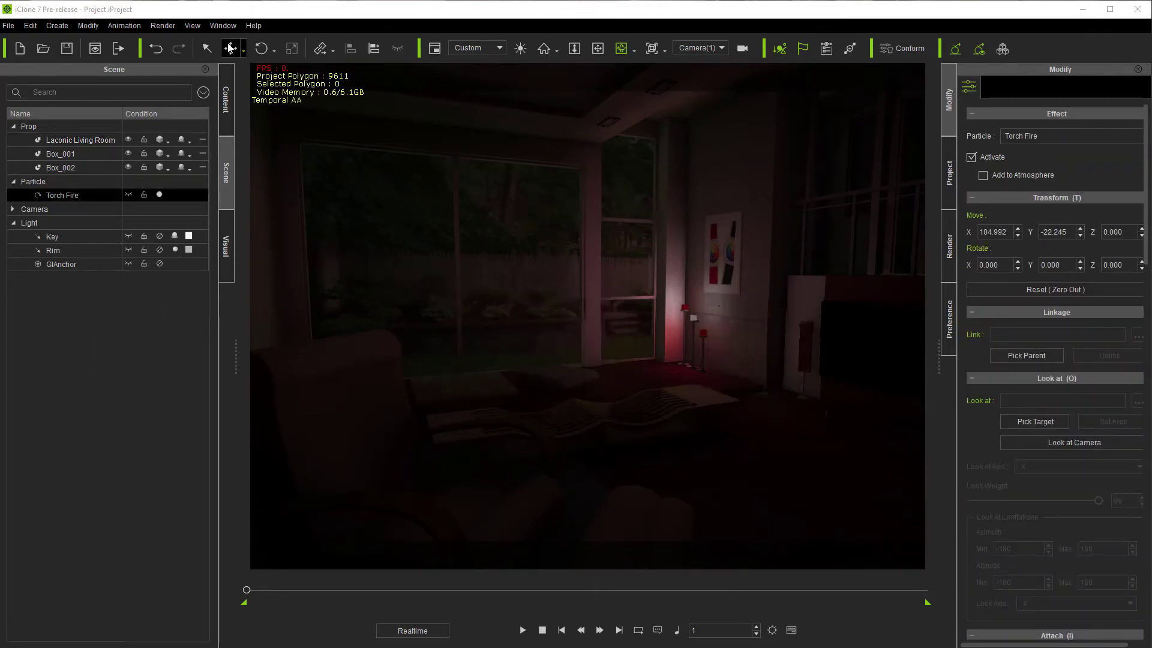
{"action": "left_click", "coordinate": [231, 48]}
{"action": "left_click_drag", "start_coordinate": [799, 410], "coordinate": [800, 342]}
{"action": "left_click", "coordinate": [522, 629]}
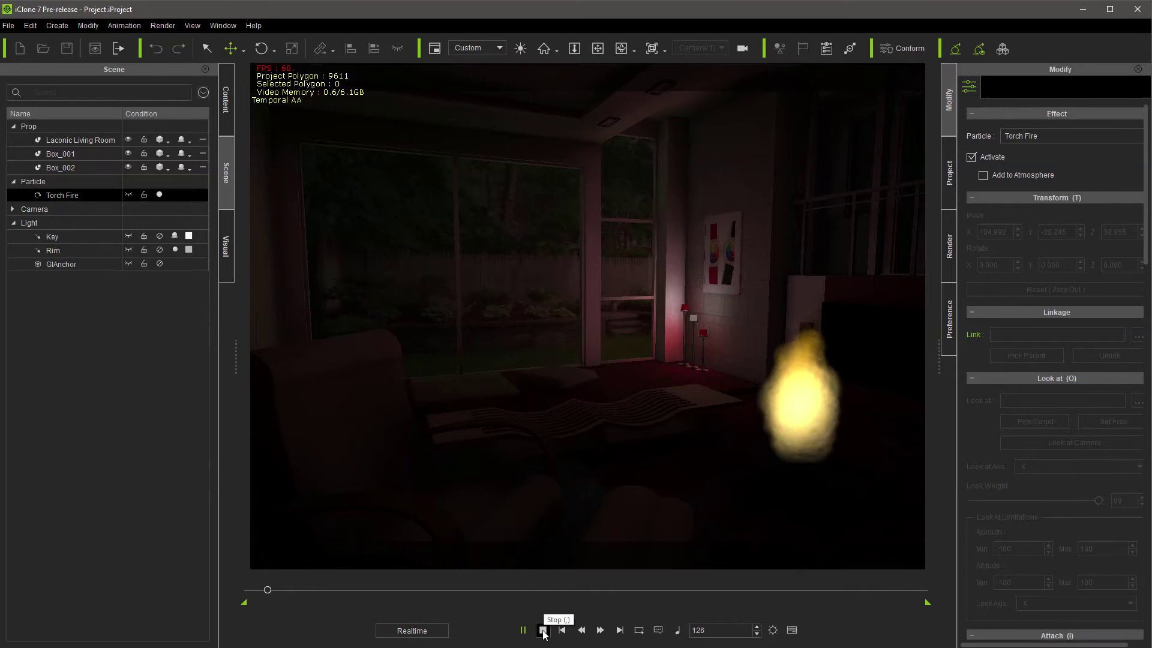
{"action": "left_click", "coordinate": [543, 630]}
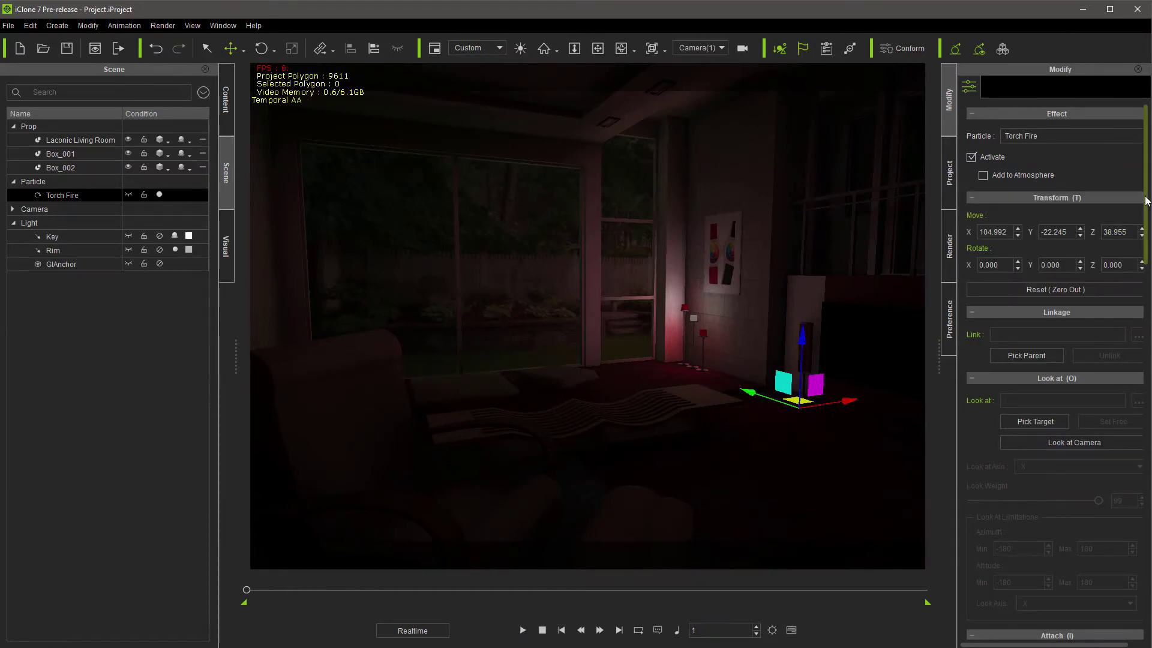
Step: Enable GI illumination on the Torch Fire at strength 27 and preview how it lights the room
{"action": "left_click_drag", "start_coordinate": [1146, 201], "coordinate": [1137, 472]}
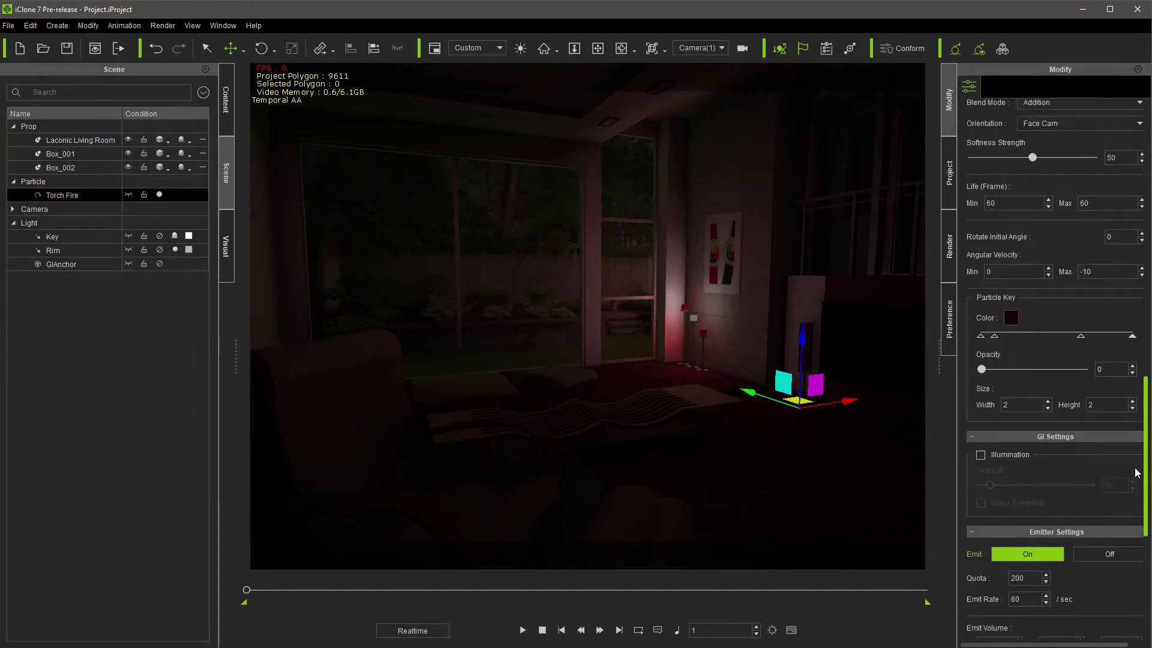
{"action": "left_click", "coordinate": [982, 455]}
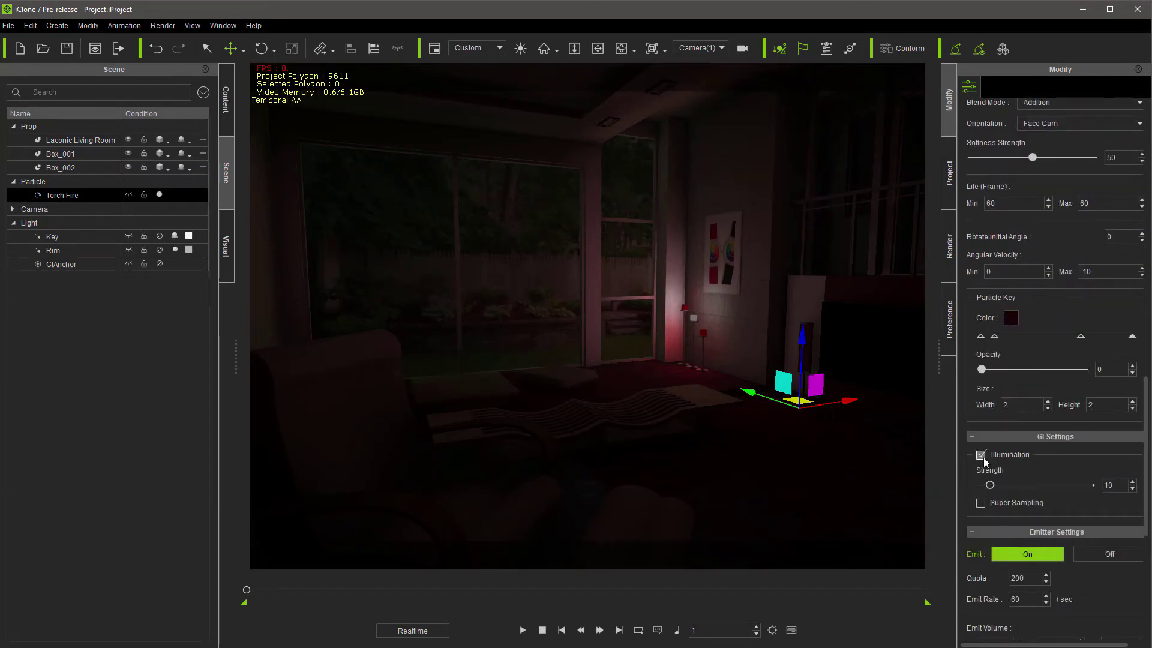
{"action": "left_click", "coordinate": [524, 630]}
{"action": "mouse_move", "coordinate": [990, 485]}
{"action": "left_mouse_down"}
{"action": "mouse_move", "coordinate": [1062, 485]}
{"action": "mouse_move", "coordinate": [985, 487]}
{"action": "mouse_move", "coordinate": [1008, 484]}
{"action": "left_mouse_up"}
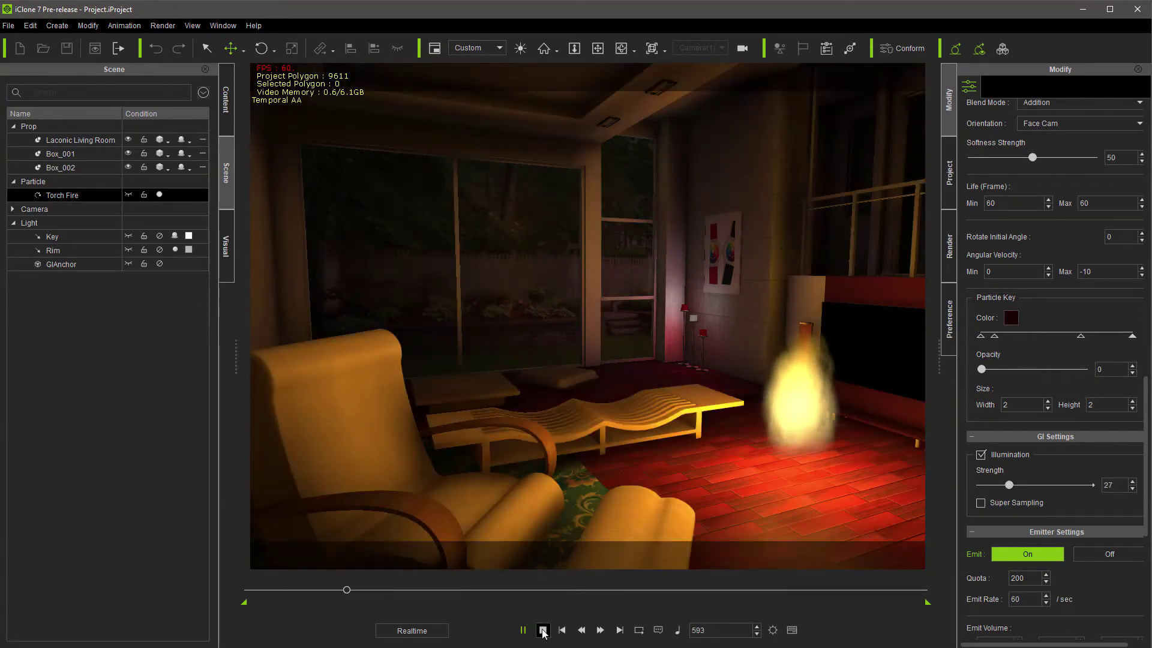
{"action": "left_click", "coordinate": [543, 629]}
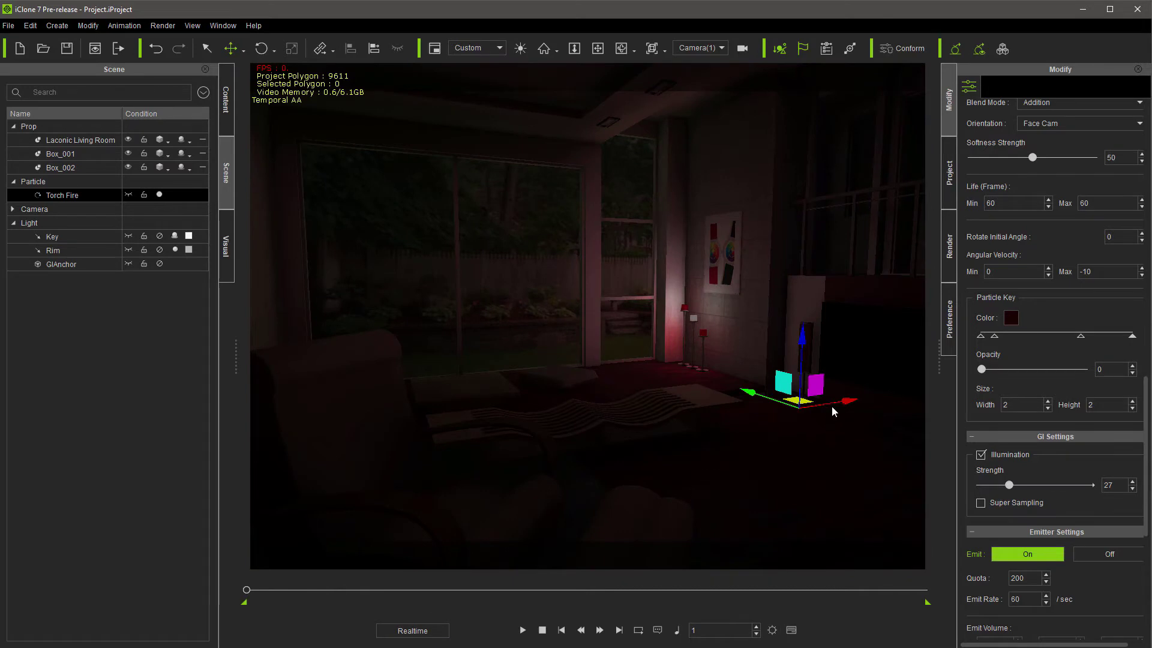
Step: Replace the Torch Fire particle with a torch prop on the floor and expand its parts
{"action": "key", "text": "Delete"}
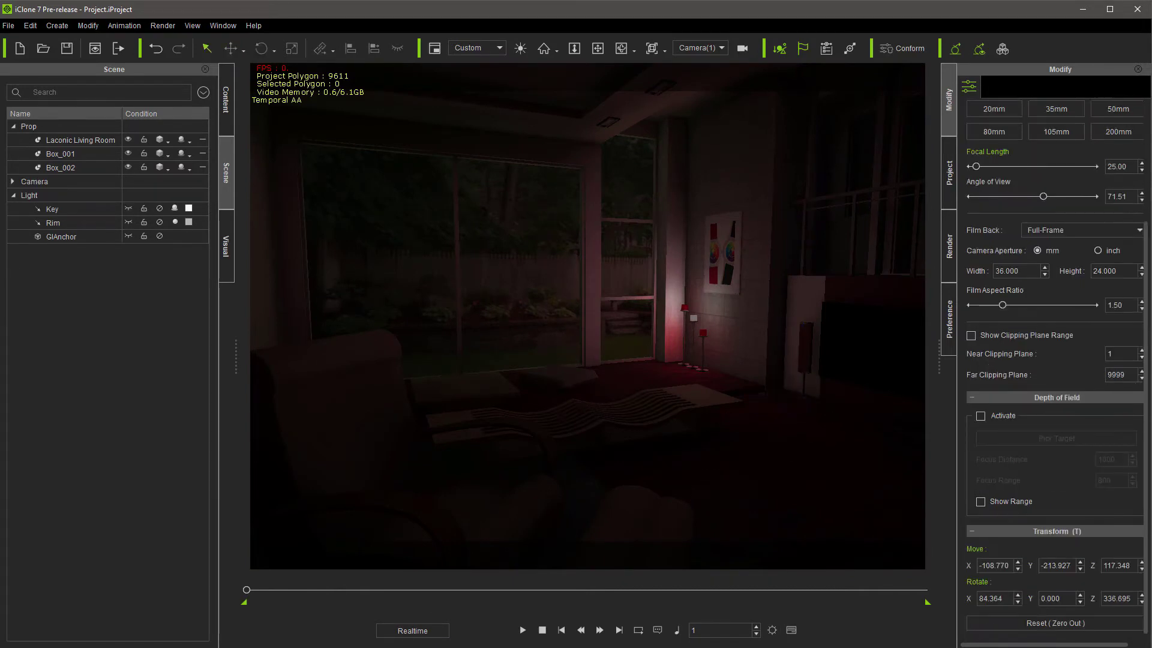
{"action": "left_click_drag", "start_coordinate": [219, 384], "coordinate": [743, 471]}
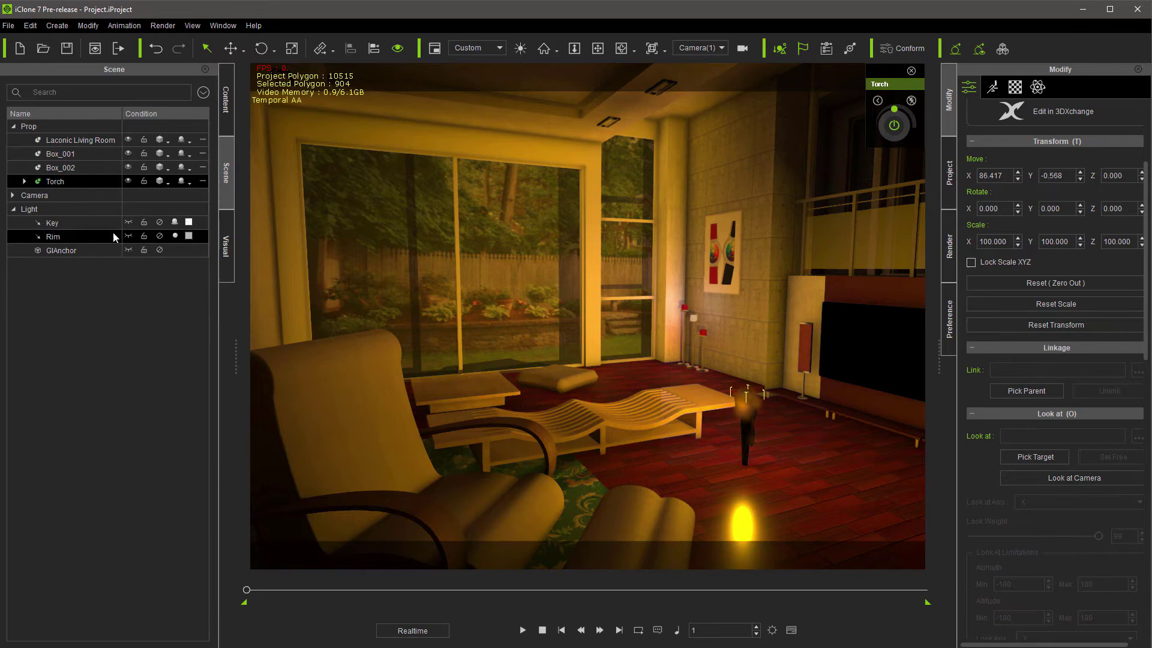
{"action": "left_click", "coordinate": [23, 181]}
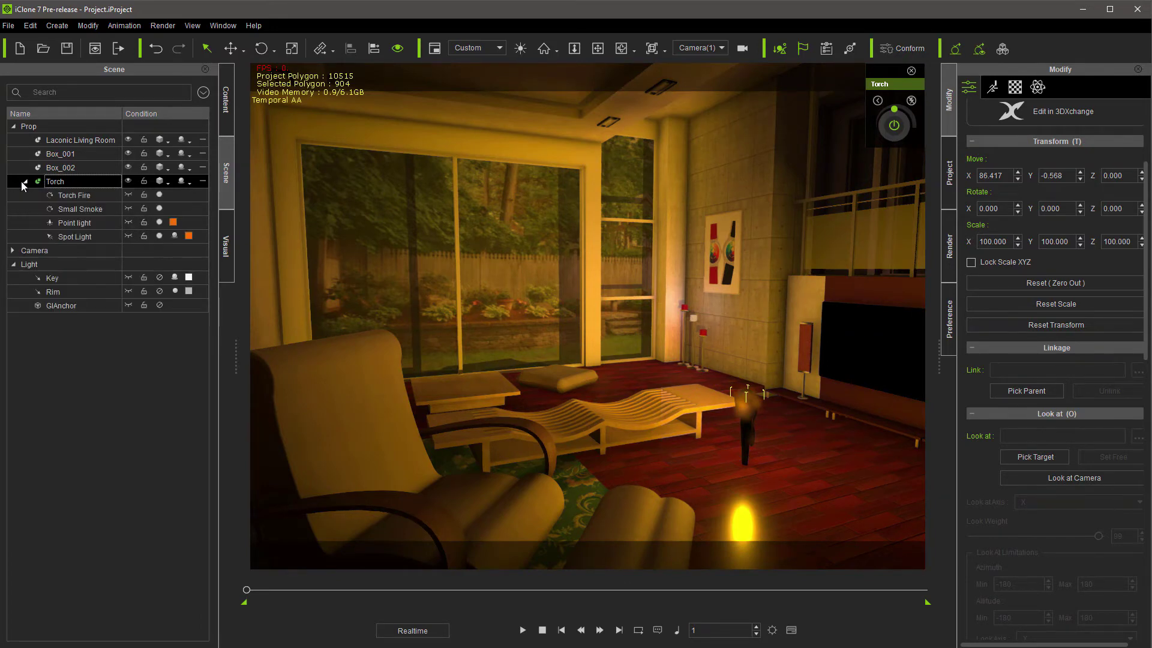
Step: Switch off the torch's Spot and Point lights and give Small Smoke GI illumination at strength 48
{"action": "left_click", "coordinate": [159, 236]}
{"action": "left_click", "coordinate": [159, 223]}
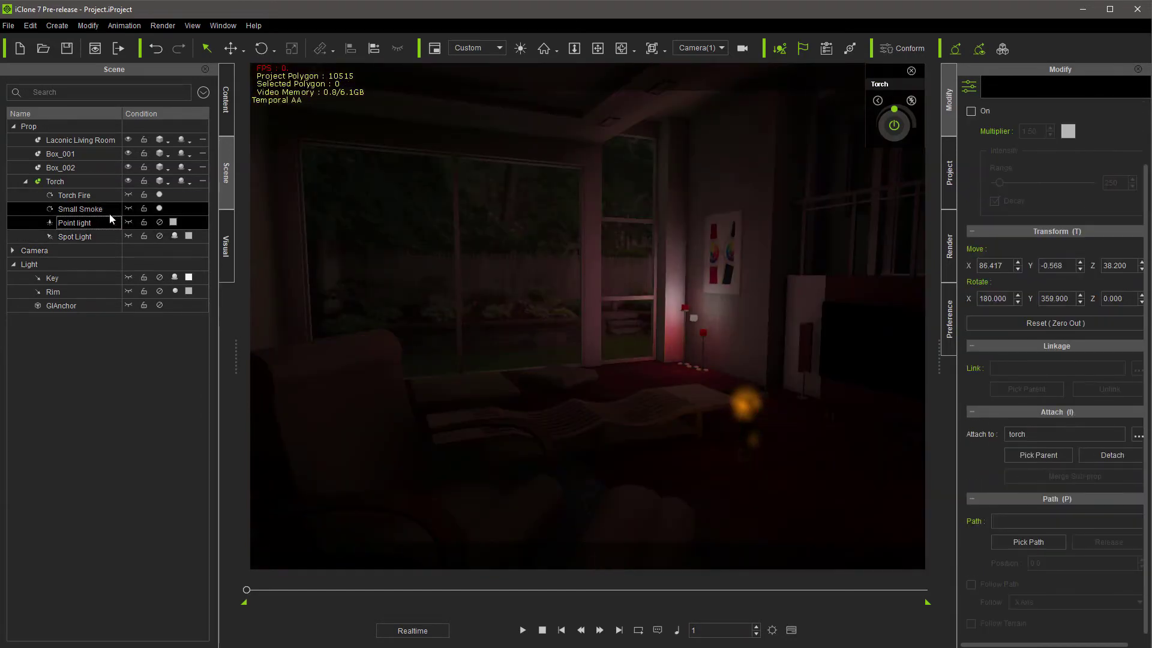
{"action": "left_click", "coordinate": [107, 210]}
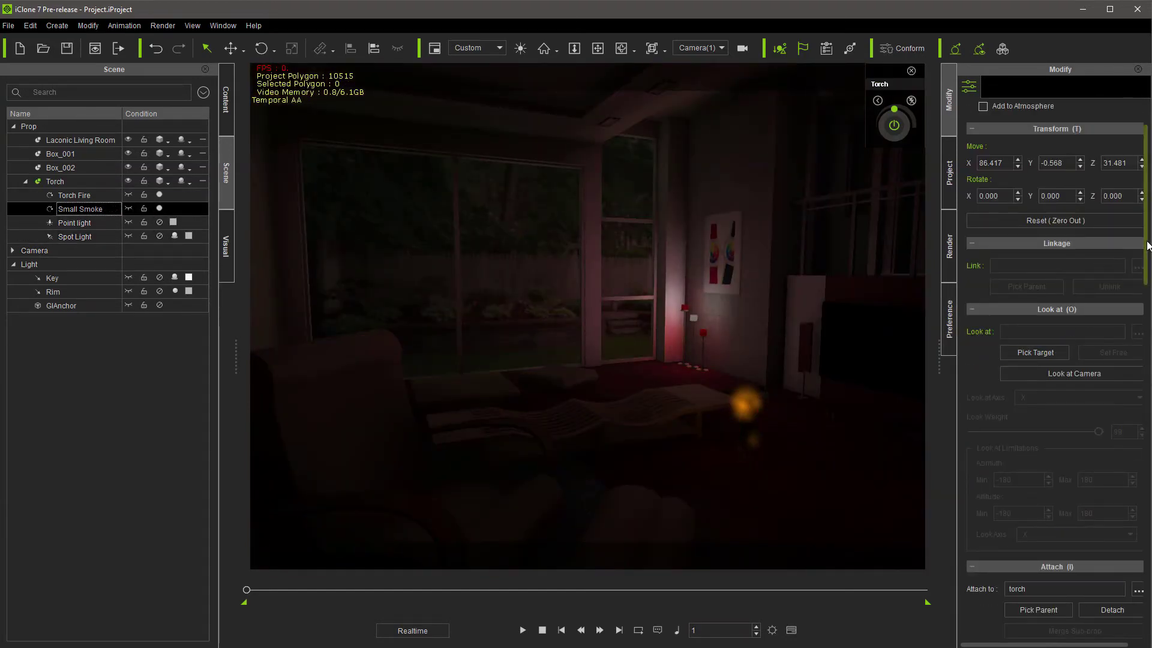
{"action": "left_click_drag", "start_coordinate": [1145, 252], "coordinate": [1144, 410]}
{"action": "scroll", "coordinate": [1000, 426], "scroll_direction": "down", "scroll_amount": 10}
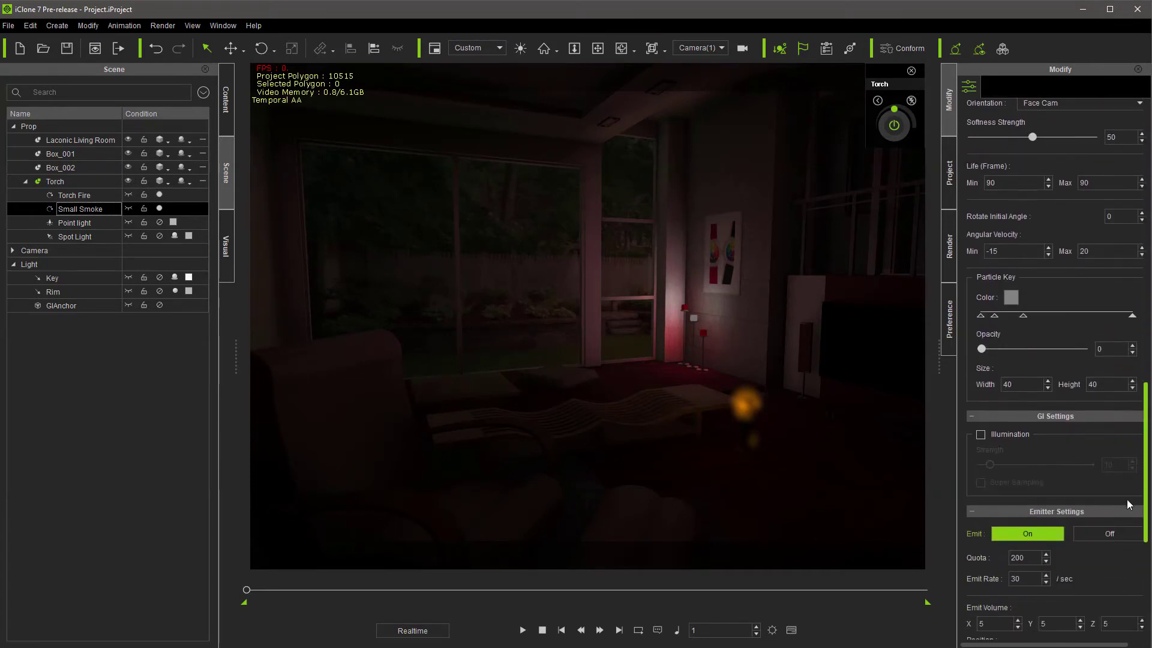
{"action": "left_click", "coordinate": [982, 411]}
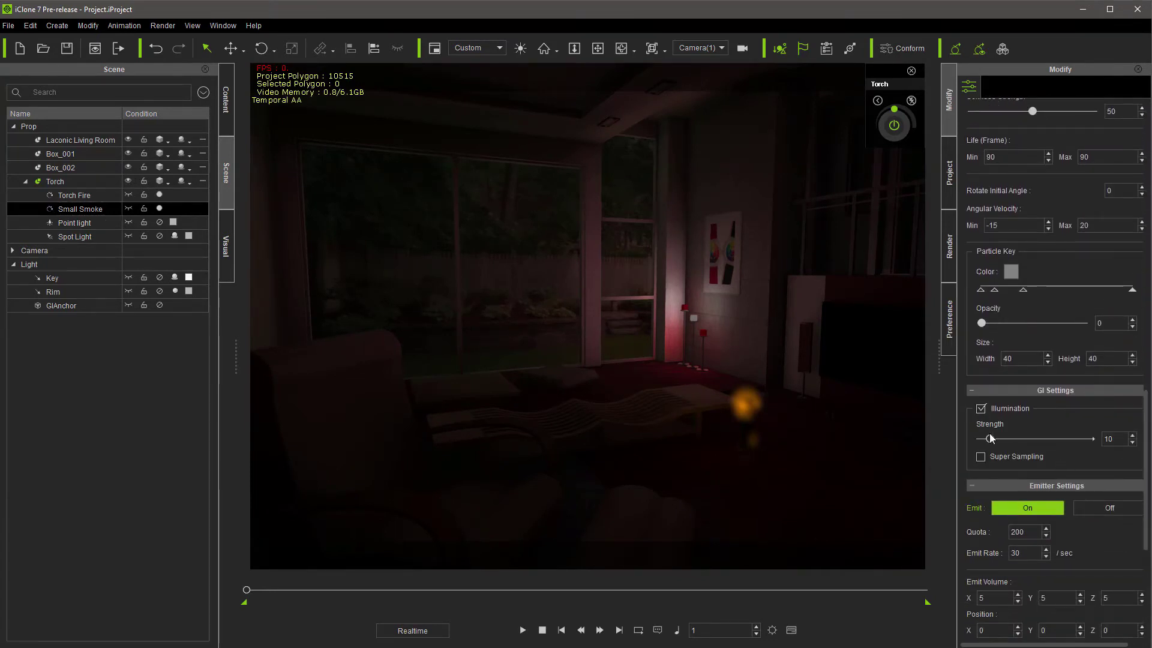
{"action": "left_click_drag", "start_coordinate": [990, 439], "coordinate": [1031, 440]}
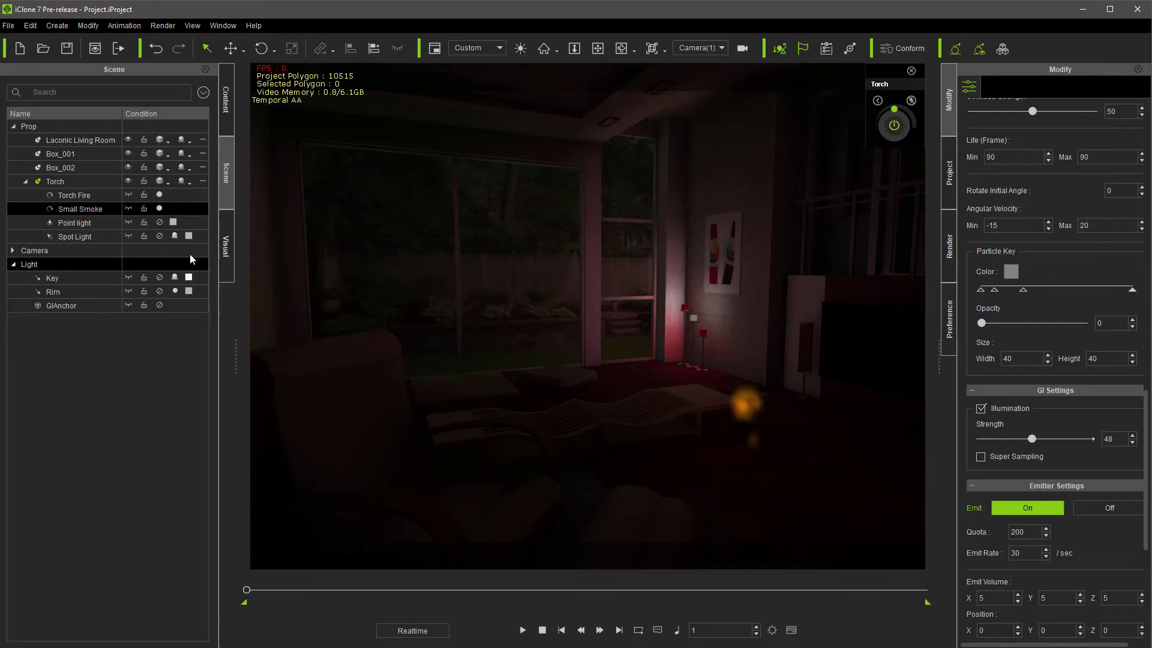
Step: Enable GI illumination on Torch Fire at strength 48 and preview the torch lighting
{"action": "left_click", "coordinate": [96, 195]}
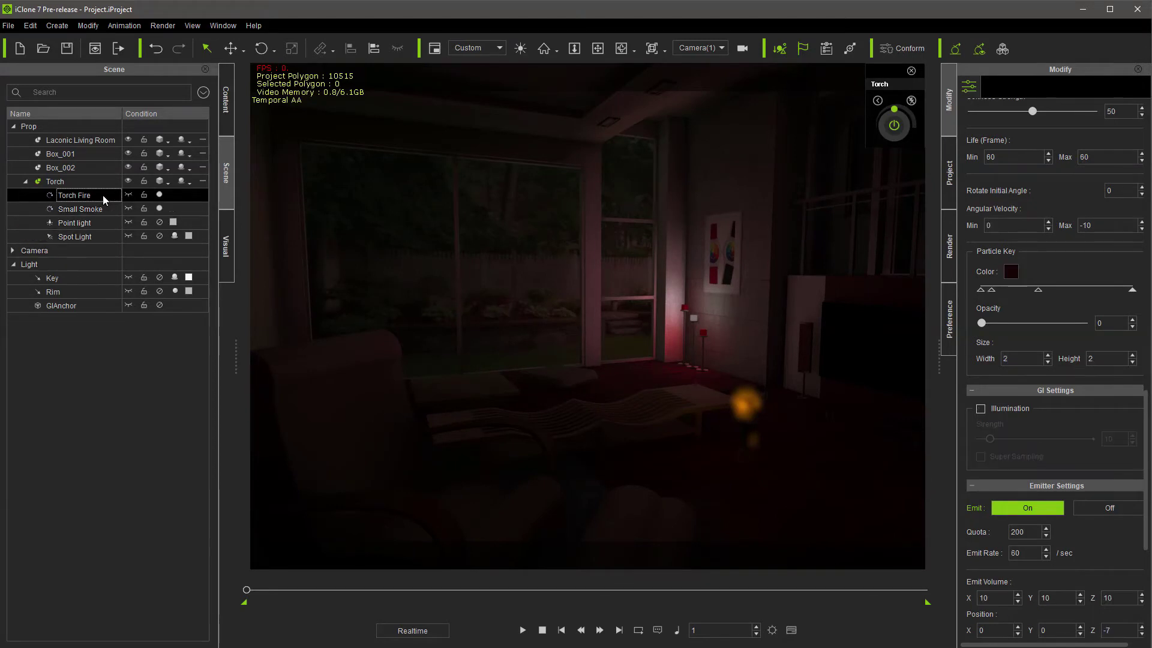
{"action": "left_click", "coordinate": [981, 409]}
{"action": "left_click_drag", "start_coordinate": [991, 442], "coordinate": [1034, 445]}
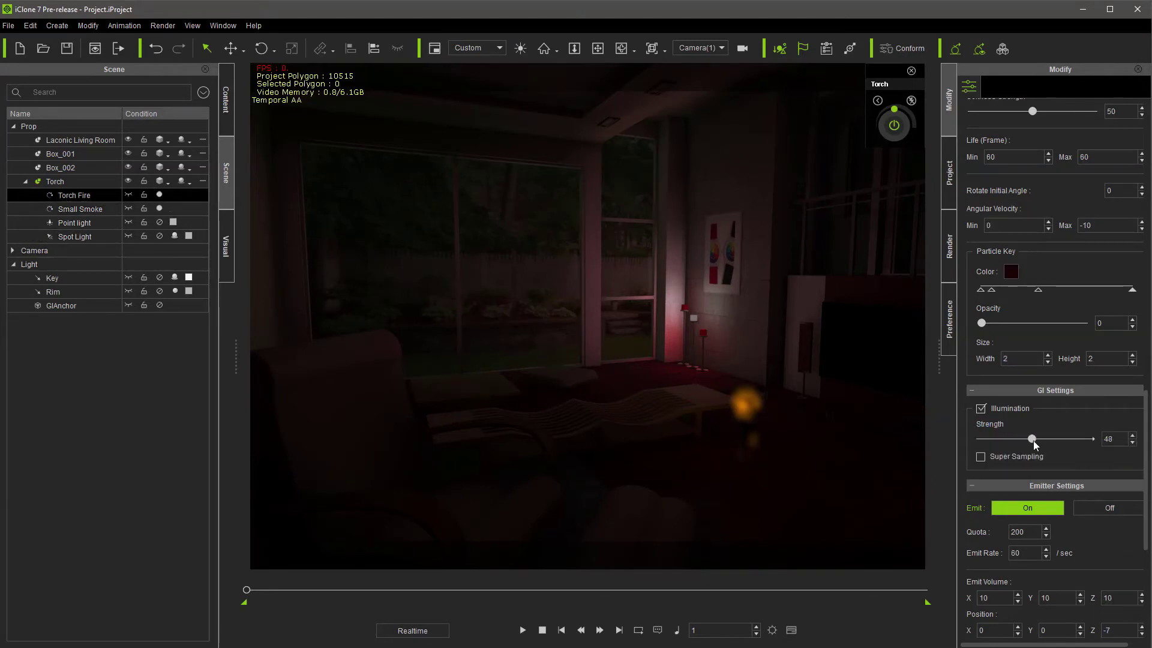
{"action": "left_click", "coordinate": [520, 630]}
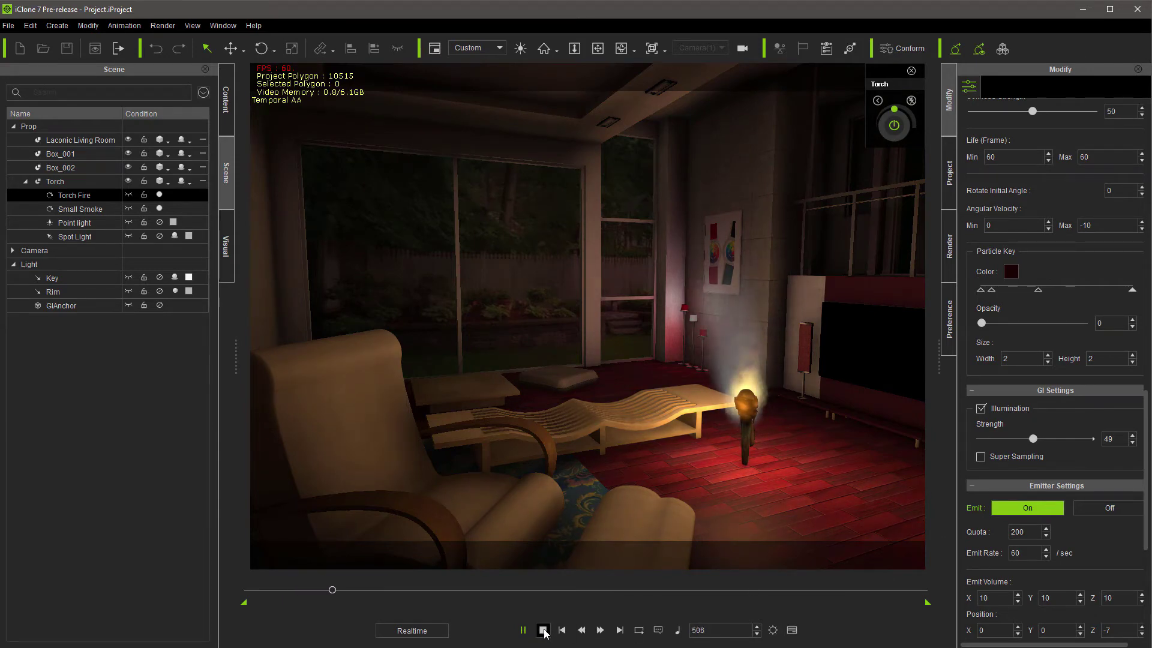
Step: Stop playback and delete the torch with all its parts
{"action": "key", "text": "ctrl+space"}
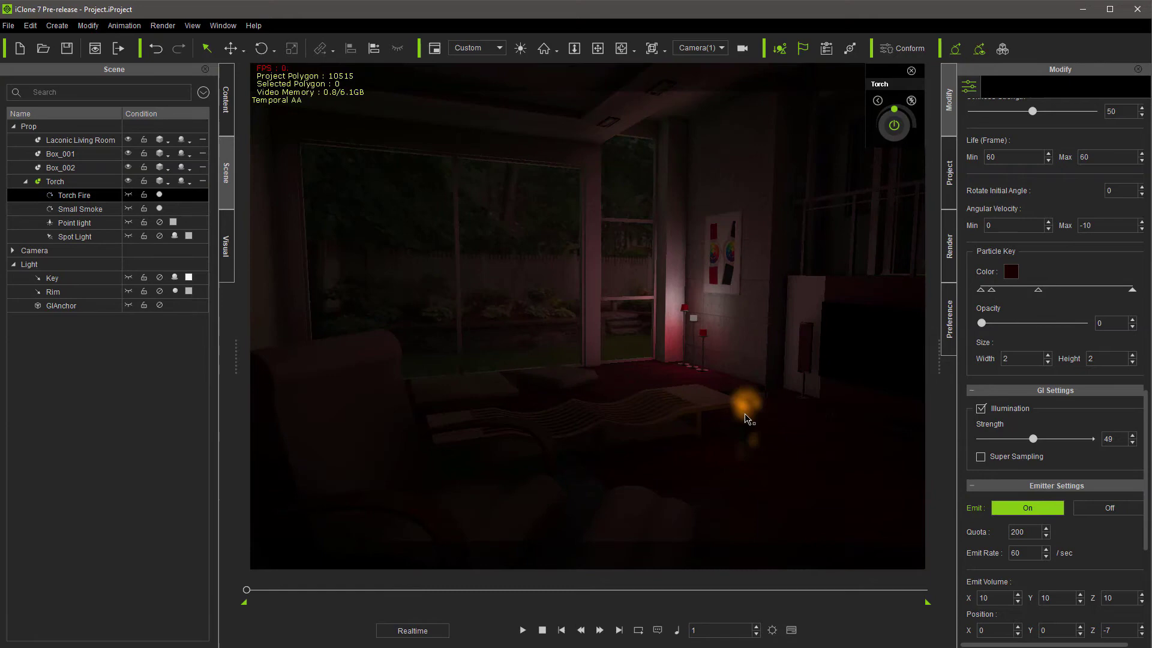
{"action": "left_click", "coordinate": [747, 418]}
{"action": "key", "text": "Delete"}
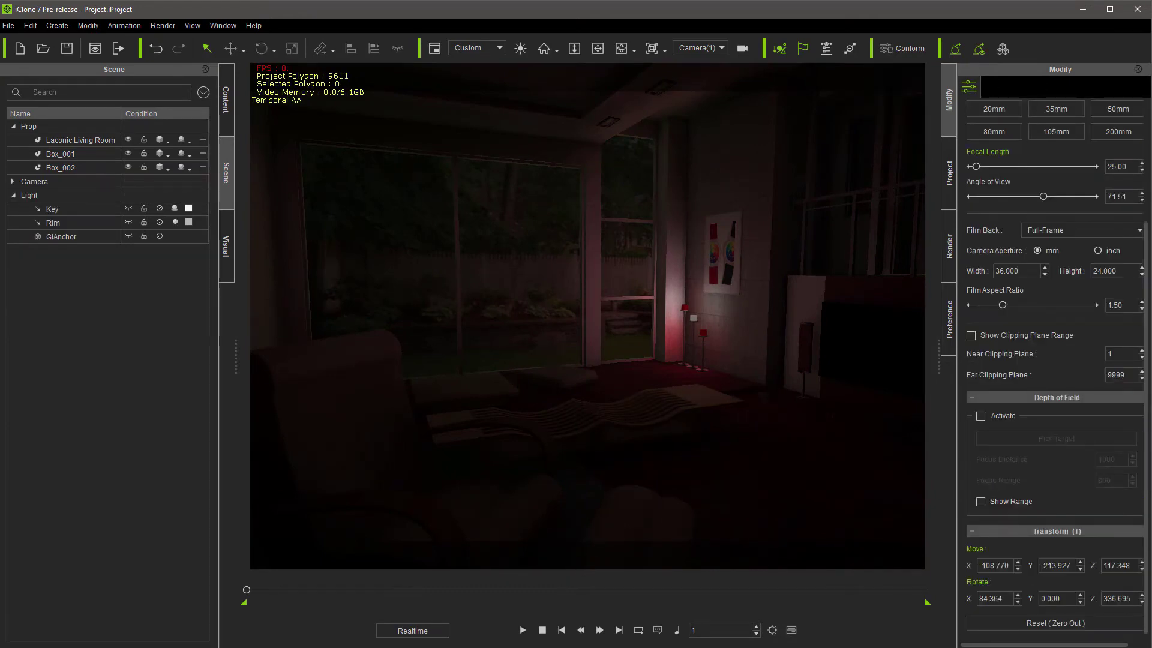
Step: Pick the TV screen's material (Box22, Material #2643) from the Laconic Living Room set for editing
{"action": "left_click", "coordinate": [78, 140]}
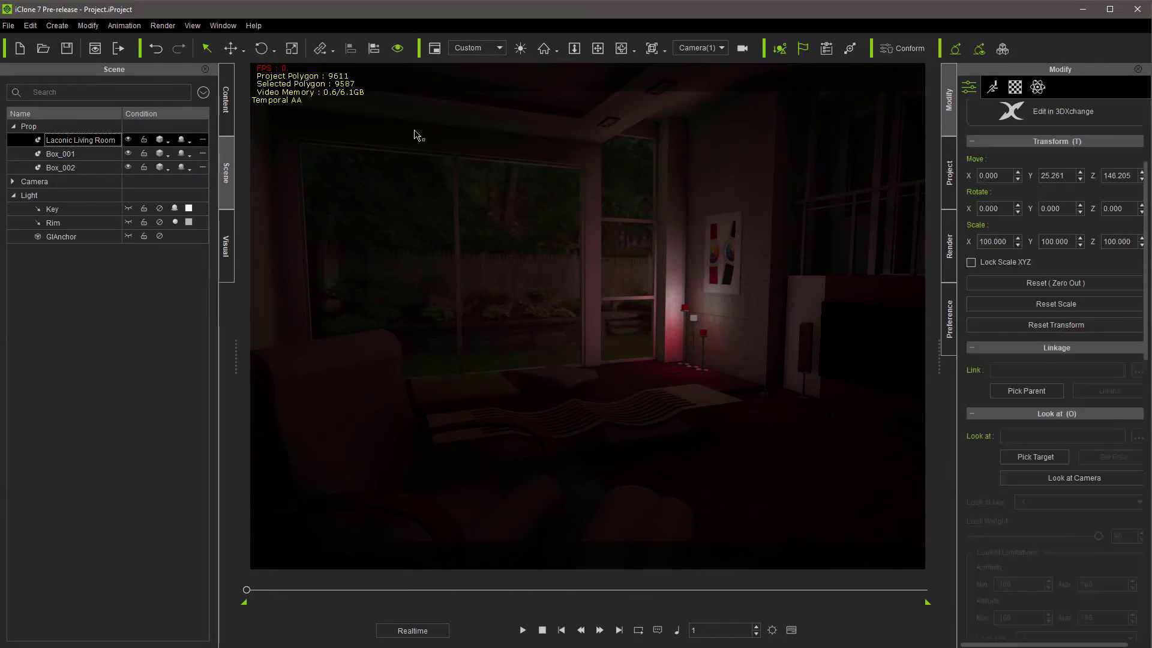
{"action": "left_click", "coordinate": [1015, 87]}
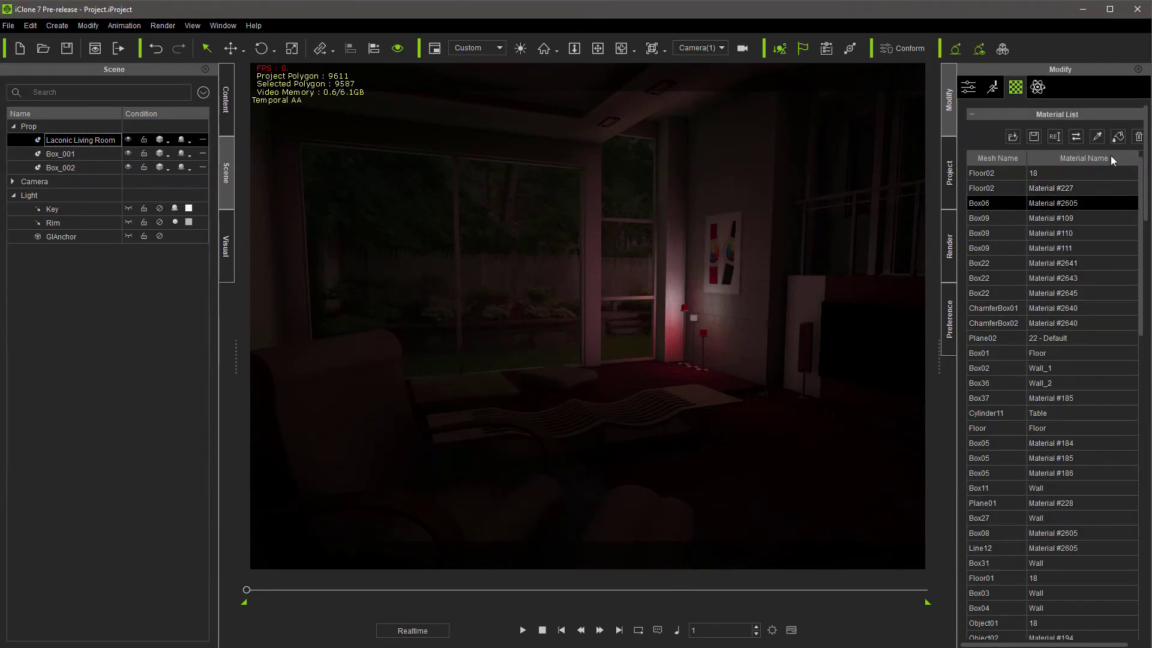
{"action": "left_click", "coordinate": [1096, 136]}
{"action": "left_click", "coordinate": [861, 341]}
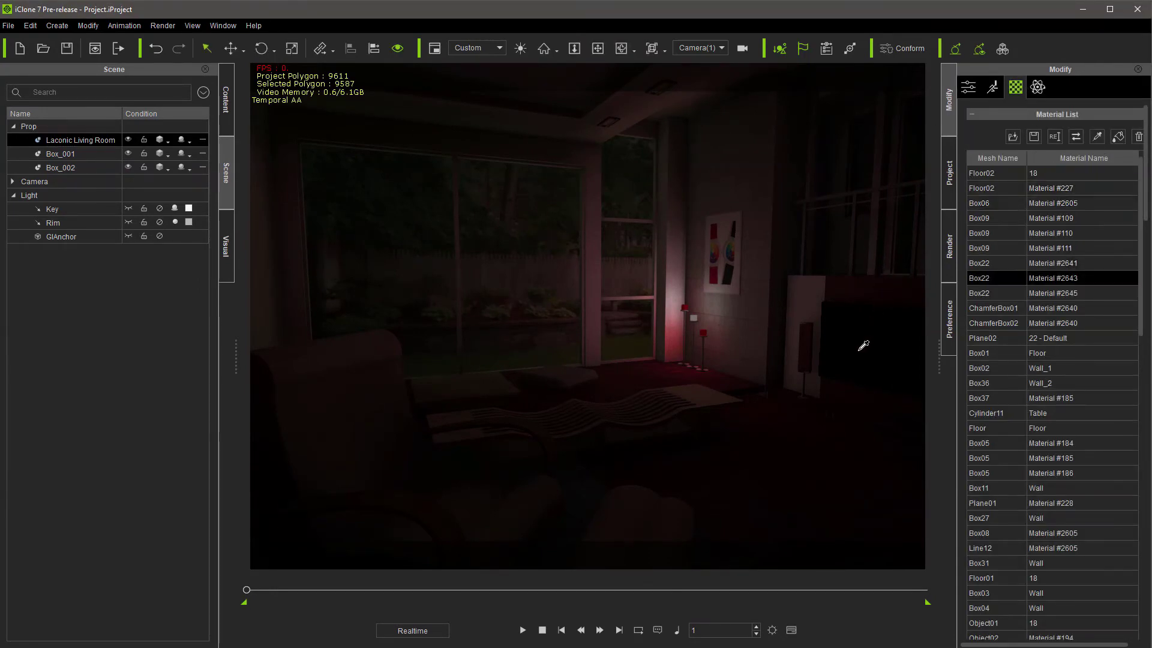
{"action": "left_click_drag", "start_coordinate": [1147, 213], "coordinate": [1146, 433]}
Step: Set the TV screen's diffuse colour to white and apply a city skyline image to it
{"action": "left_click", "coordinate": [1032, 404]}
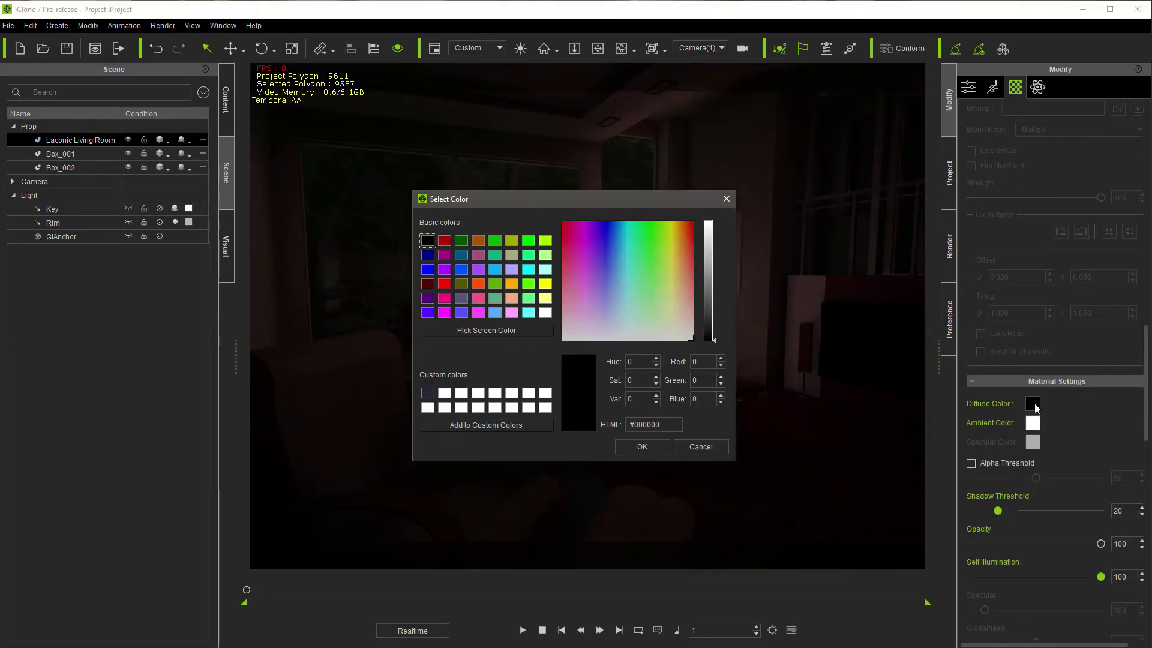
{"action": "left_click", "coordinate": [545, 312]}
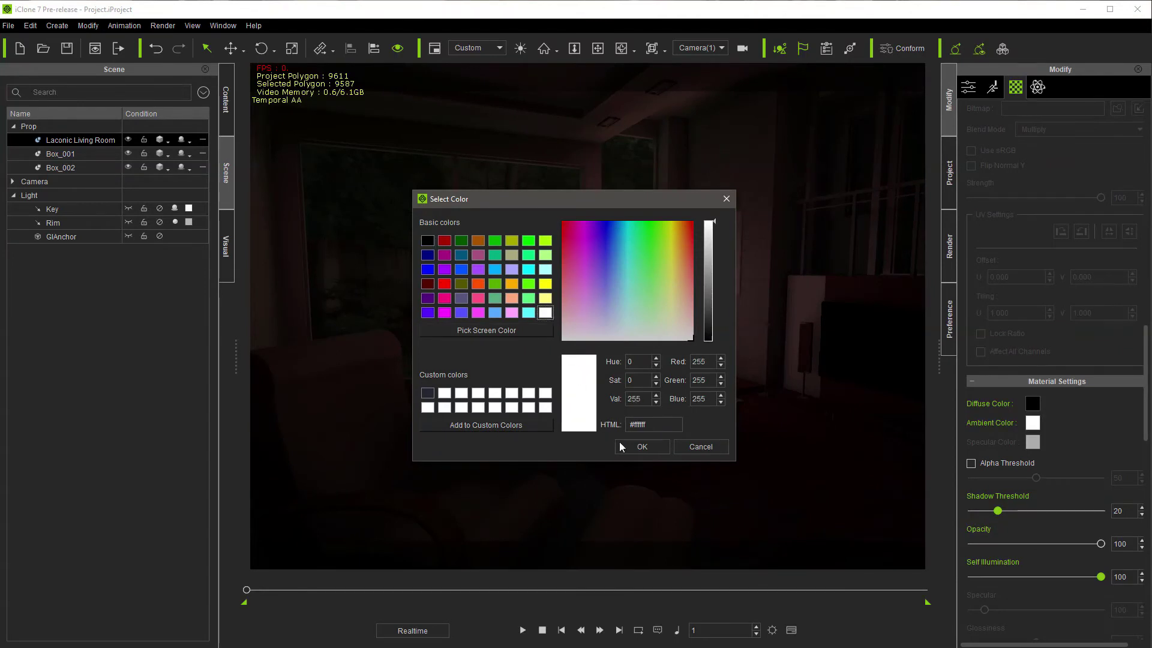
{"action": "left_click", "coordinate": [627, 446]}
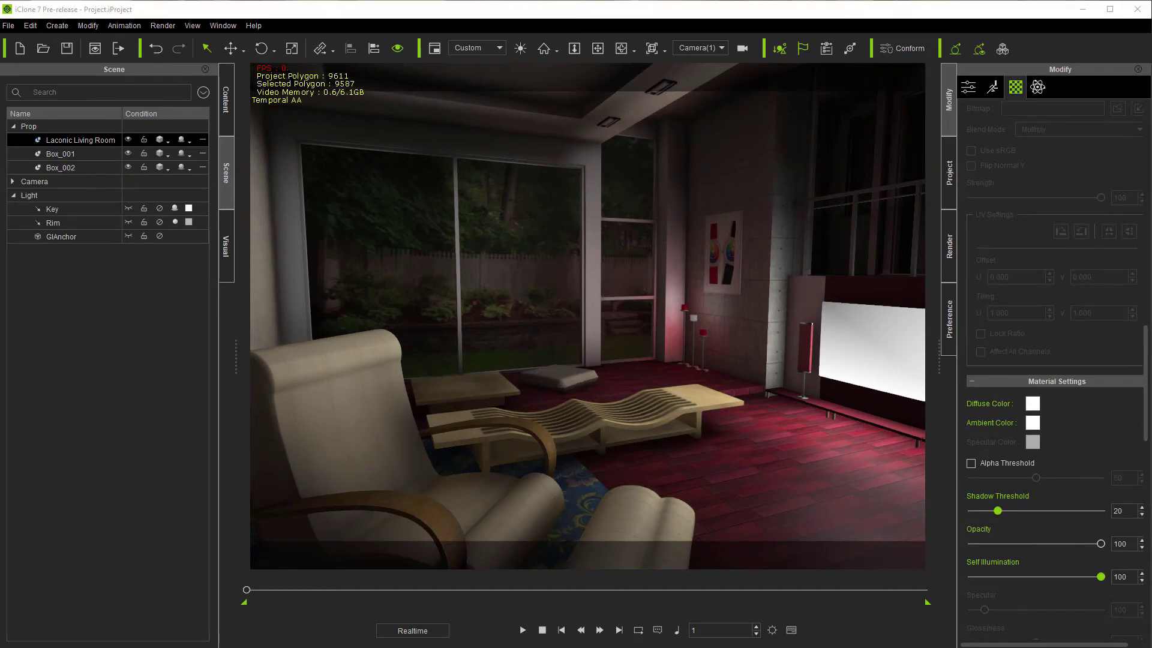
{"action": "left_click_drag", "start_coordinate": [234, 455], "coordinate": [869, 377]}
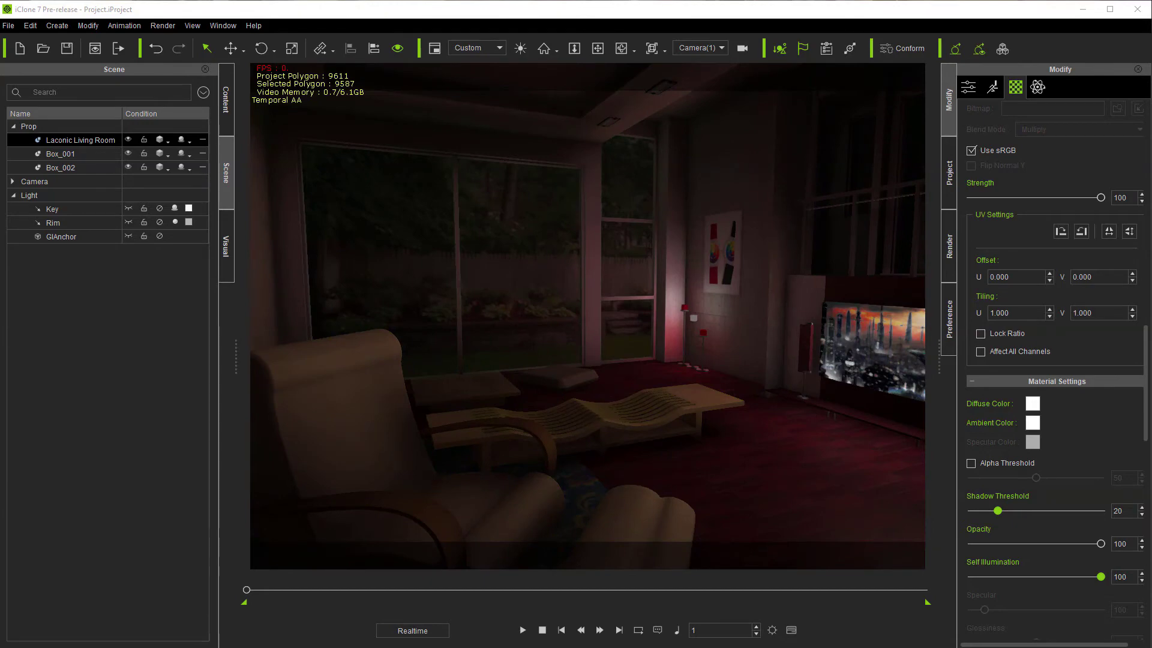
Step: Raise the TV screen's Glow/Self-Illumination GI scale from 5 to 23 and reframe the camera view
{"action": "scroll", "coordinate": [1148, 394], "scroll_direction": "down", "scroll_amount": 5}
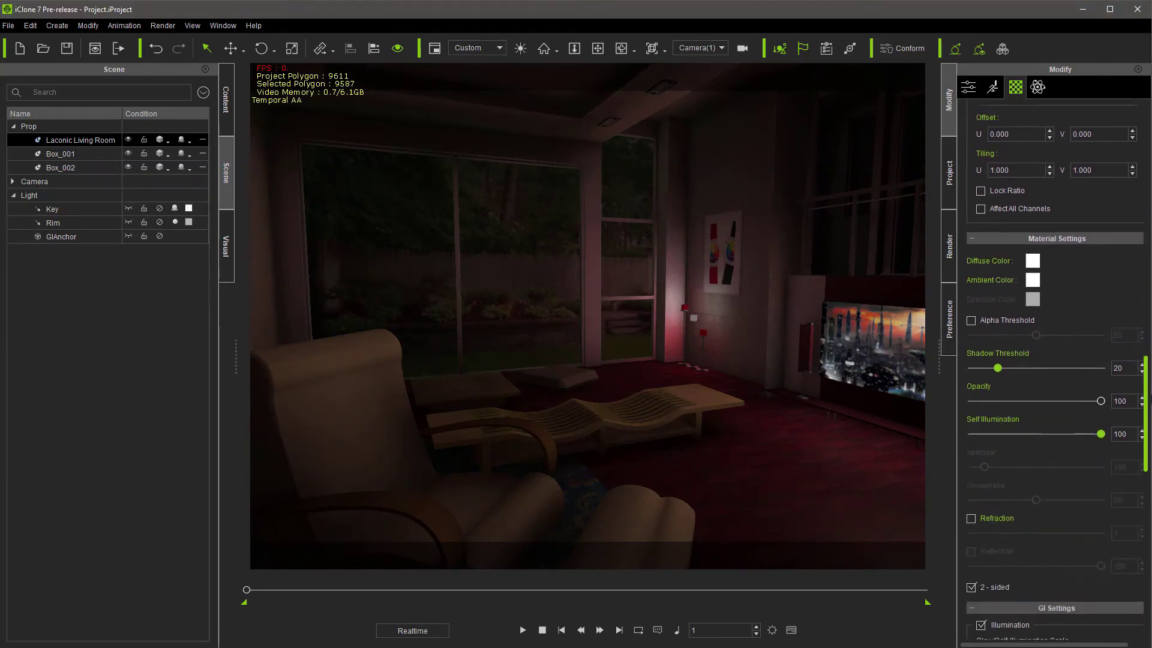
{"action": "scroll", "coordinate": [1148, 395], "scroll_direction": "down", "scroll_amount": 1}
{"action": "scroll", "coordinate": [1146, 394], "scroll_direction": "down", "scroll_amount": 7}
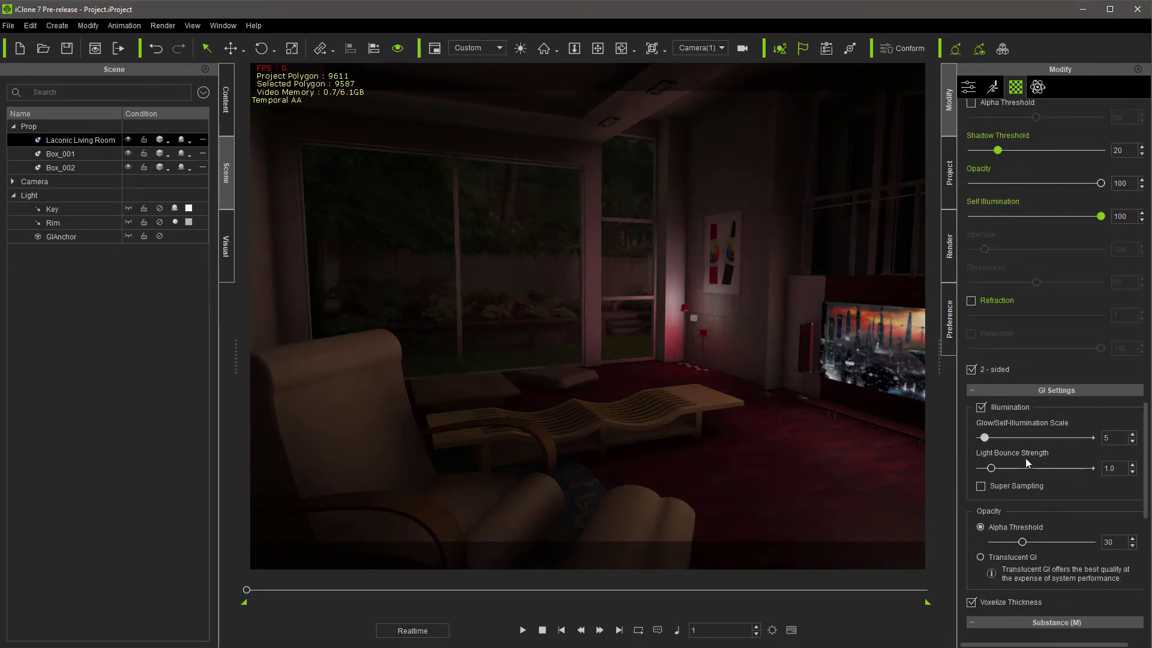
{"action": "left_click_drag", "start_coordinate": [987, 439], "coordinate": [1007, 451]}
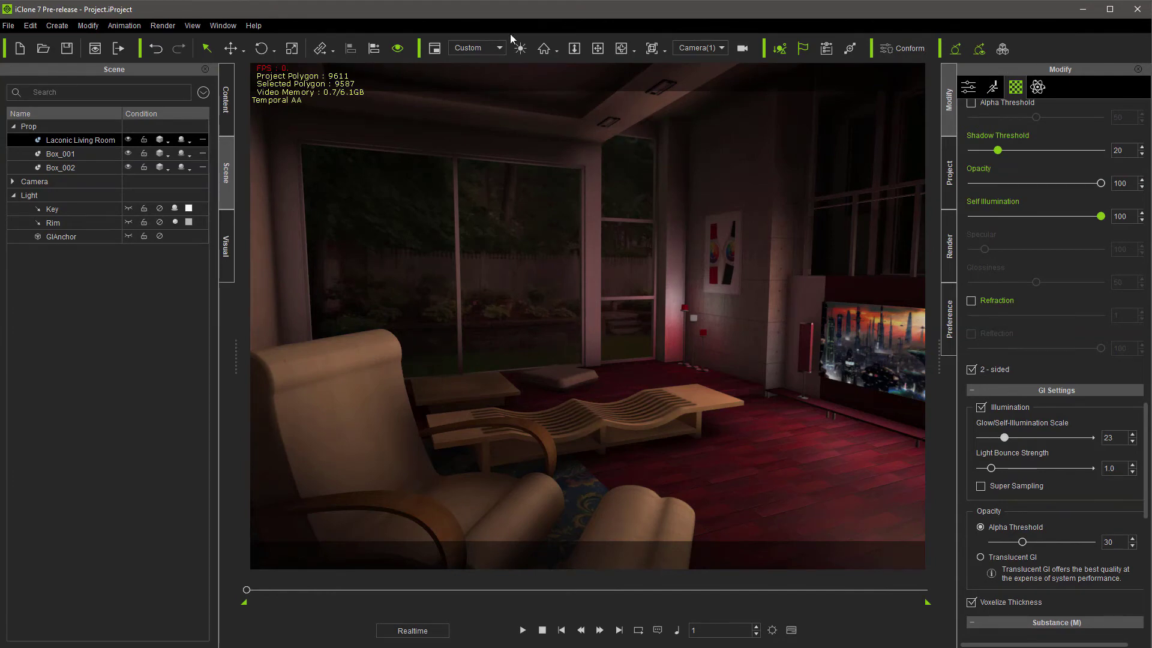
{"action": "left_click", "coordinate": [597, 48]}
{"action": "left_click_drag", "start_coordinate": [647, 198], "coordinate": [632, 169]}
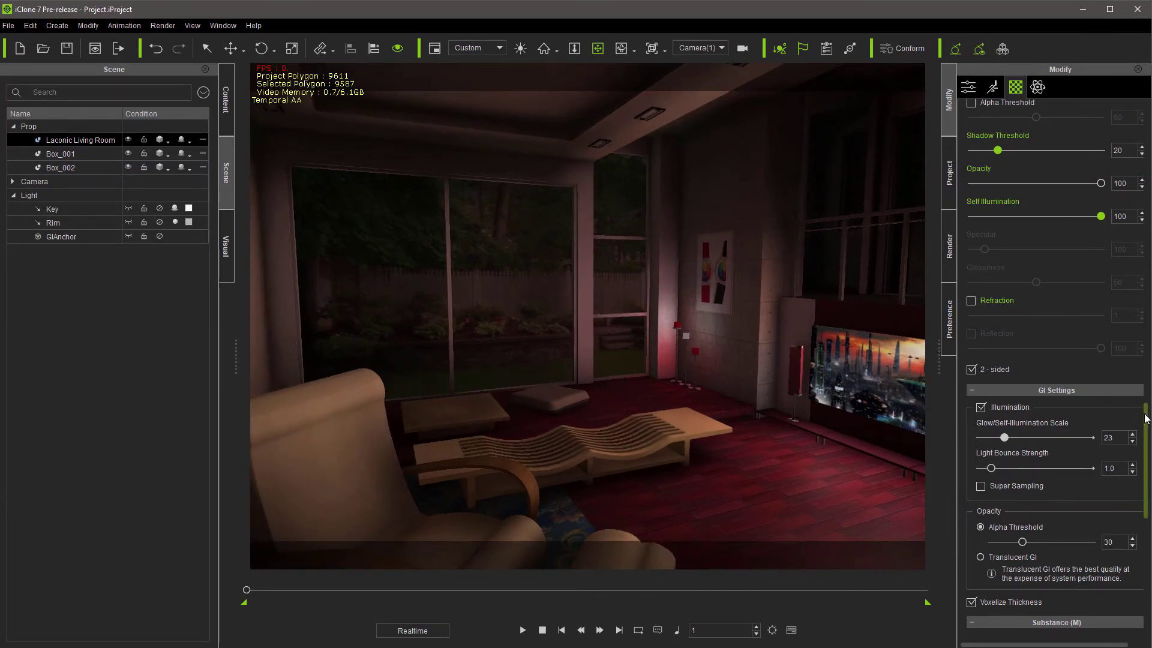
Step: Pick the ceiling light's material (Box58 Material #2656) and raise its self illumination to 87
{"action": "left_click_drag", "start_coordinate": [1145, 414], "coordinate": [1145, 114]}
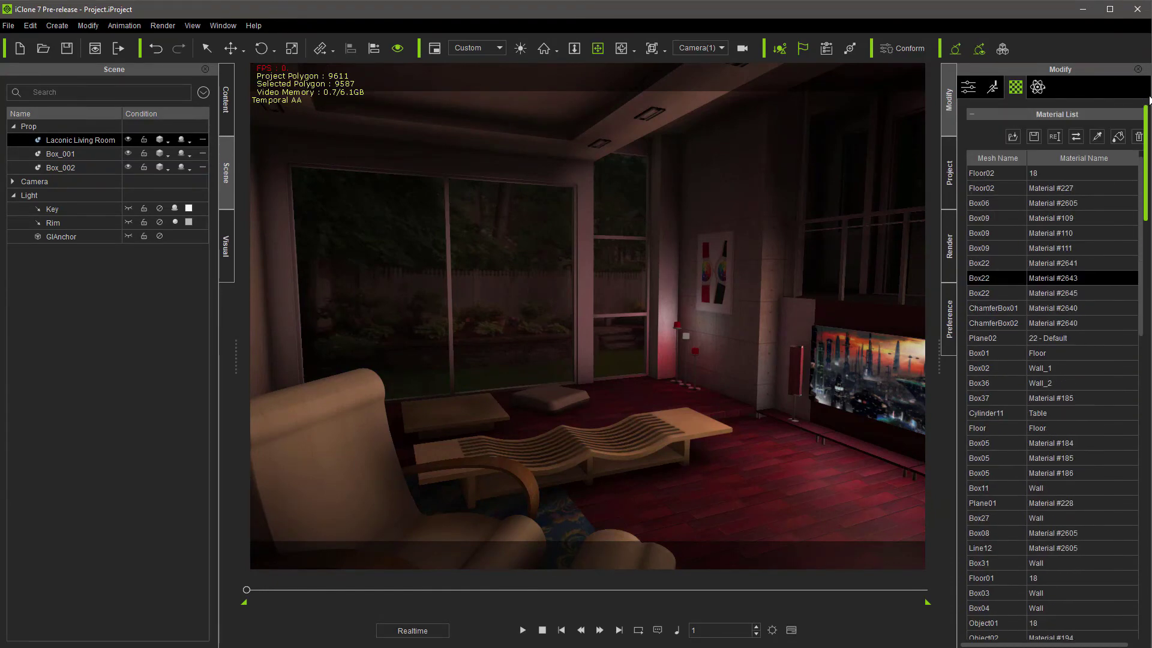
{"action": "left_click", "coordinate": [1096, 136]}
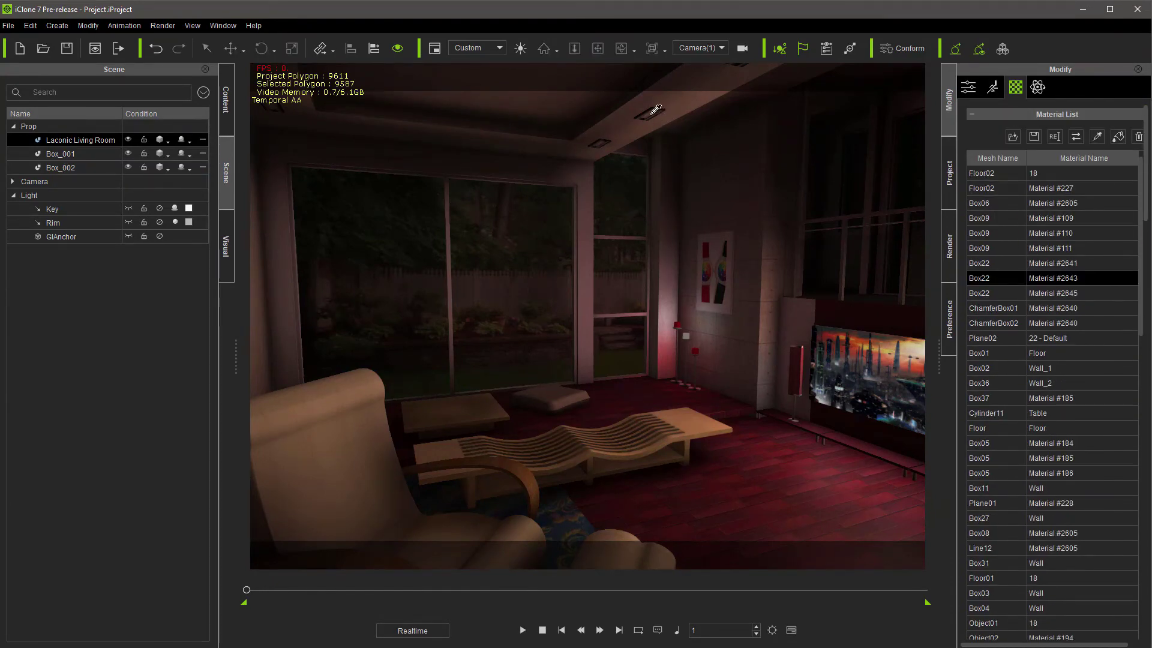
{"action": "left_click", "coordinate": [655, 109]}
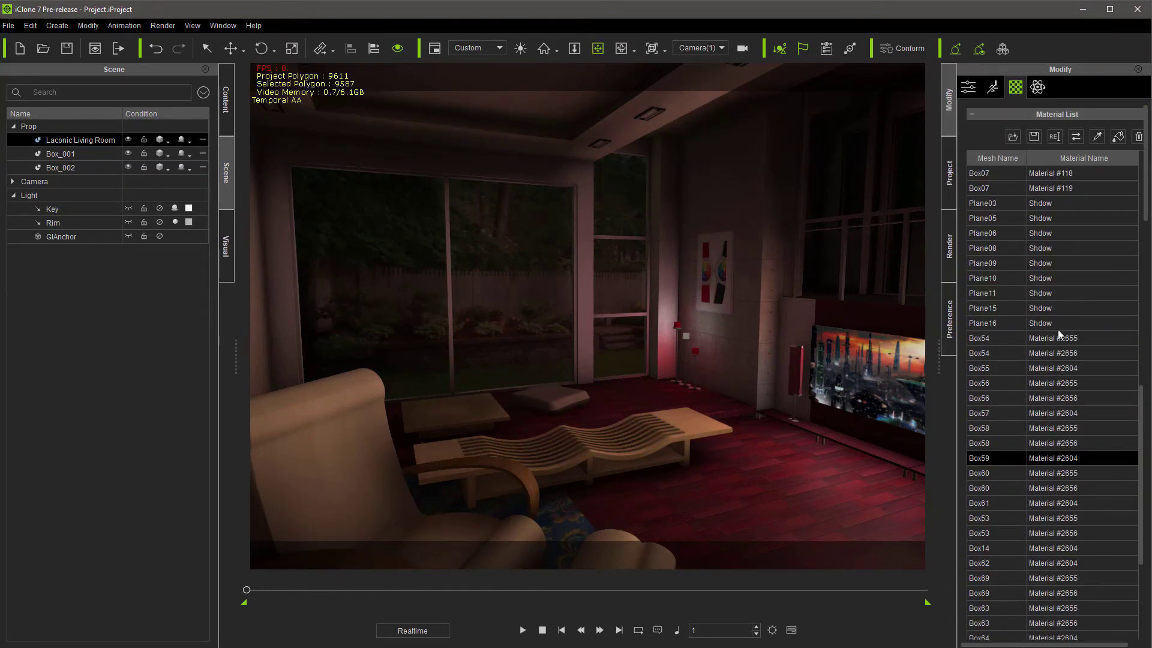
{"action": "left_click", "coordinate": [998, 427]}
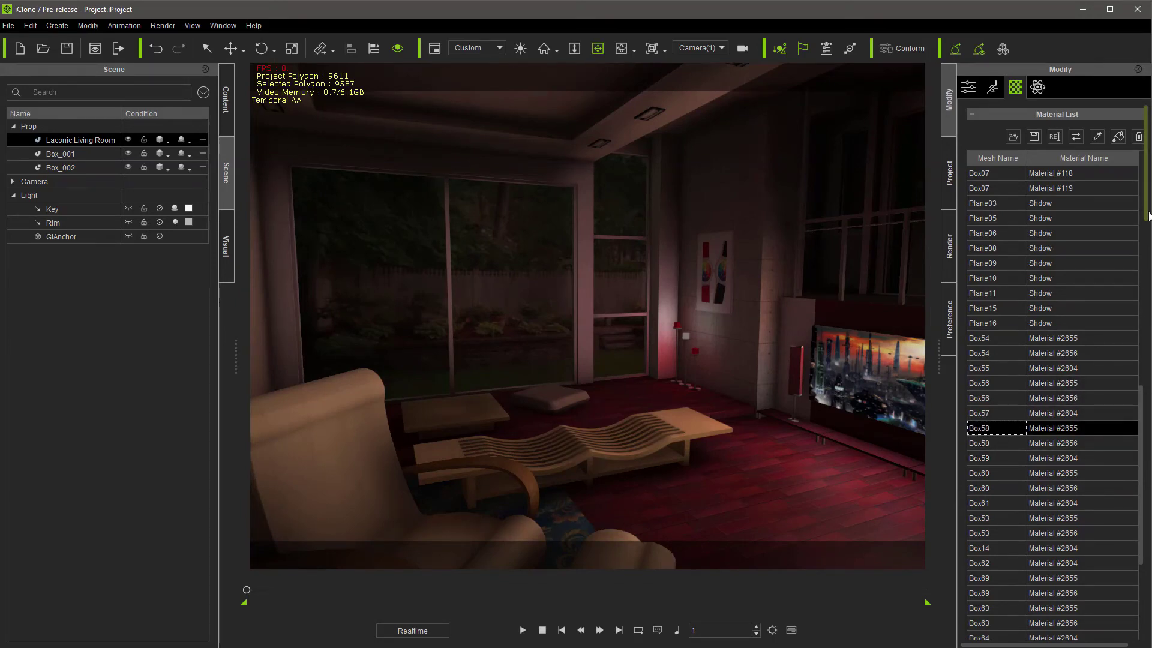
{"action": "left_click_drag", "start_coordinate": [1147, 224], "coordinate": [1150, 267]}
{"action": "left_click", "coordinate": [1015, 210]}
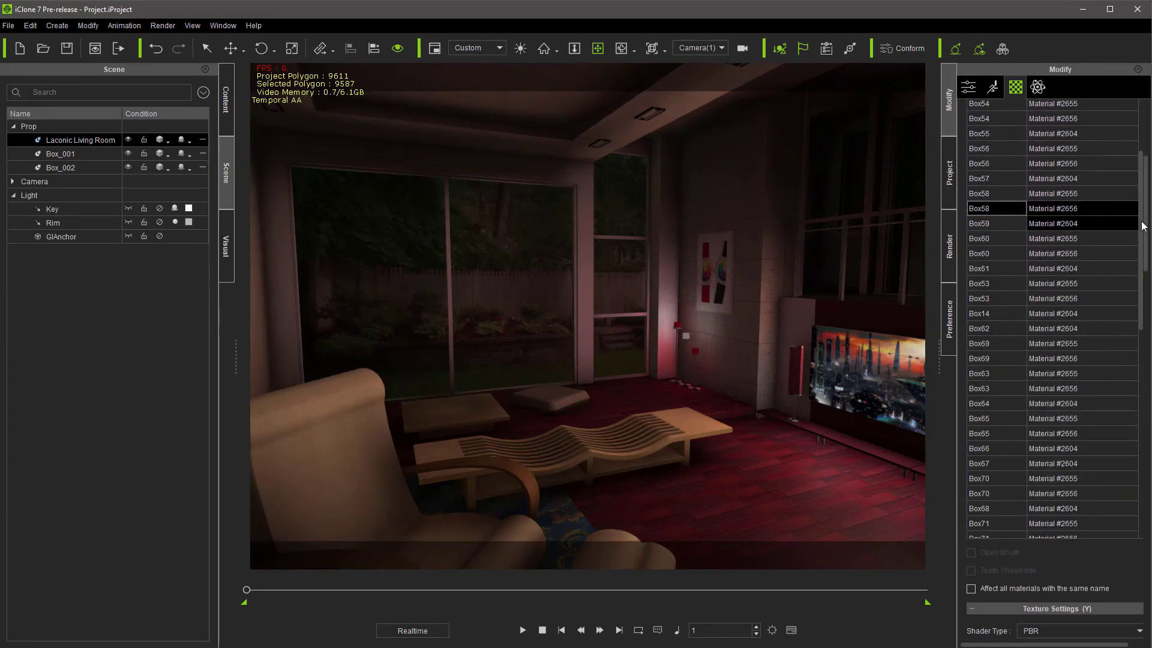
{"action": "scroll", "coordinate": [1147, 226], "scroll_direction": "down", "scroll_amount": 10}
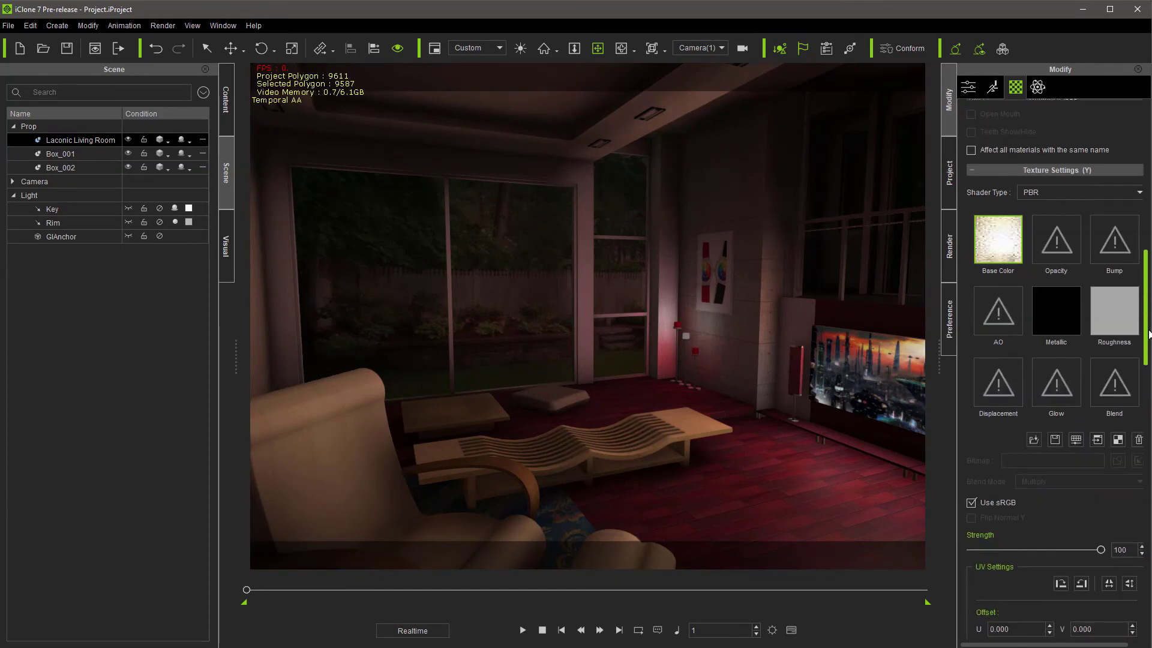
{"action": "scroll", "coordinate": [1149, 422], "scroll_direction": "down", "scroll_amount": 5}
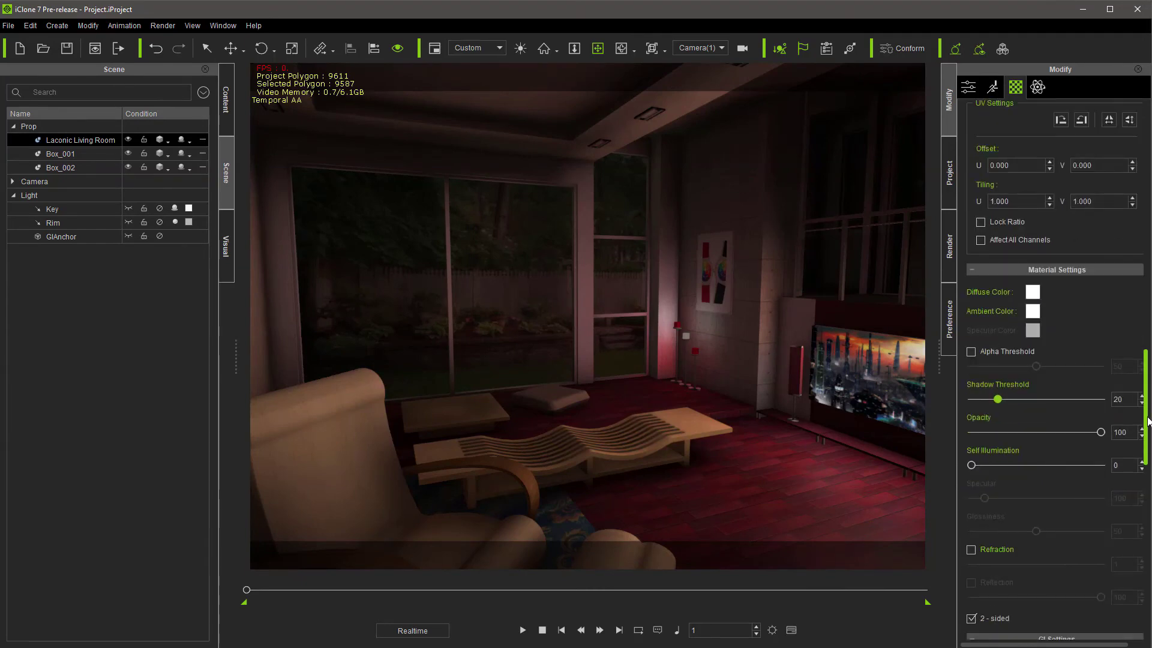
{"action": "left_click_drag", "start_coordinate": [974, 466], "coordinate": [1026, 466]}
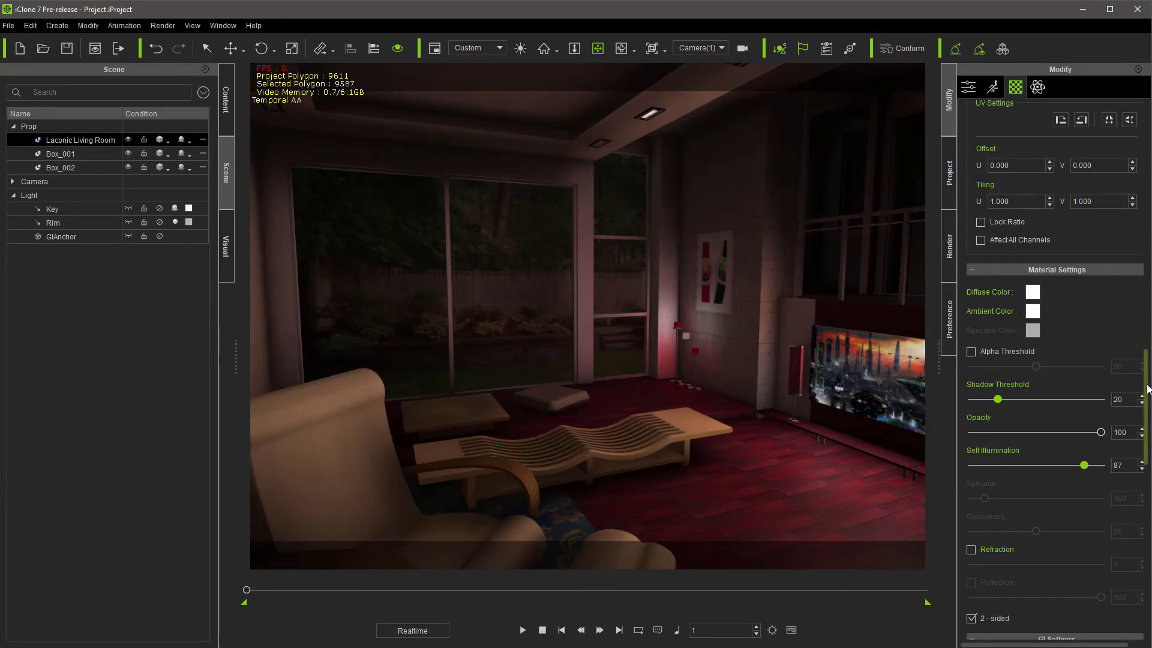
Step: Set the ceiling light material's Glow/Self-Illumination GI scale to 29
{"action": "left_click_drag", "start_coordinate": [1147, 388], "coordinate": [1148, 406]}
{"action": "scroll", "coordinate": [1024, 360], "scroll_direction": "down", "scroll_amount": 7}
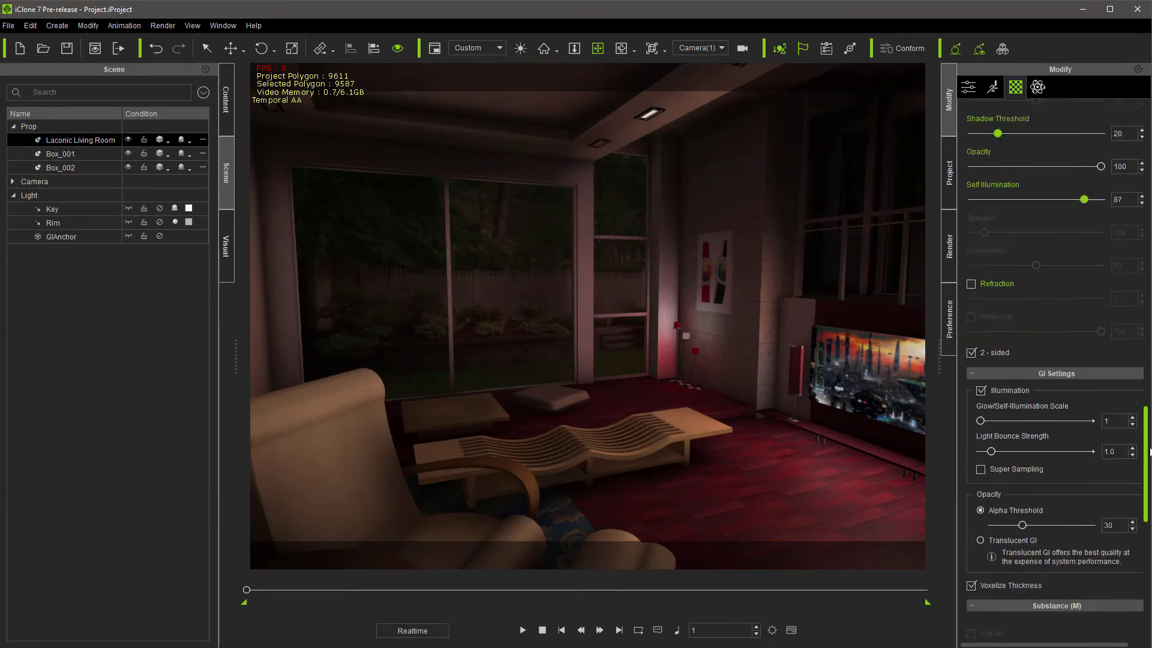
{"action": "left_click_drag", "start_coordinate": [983, 322], "coordinate": [1020, 315]}
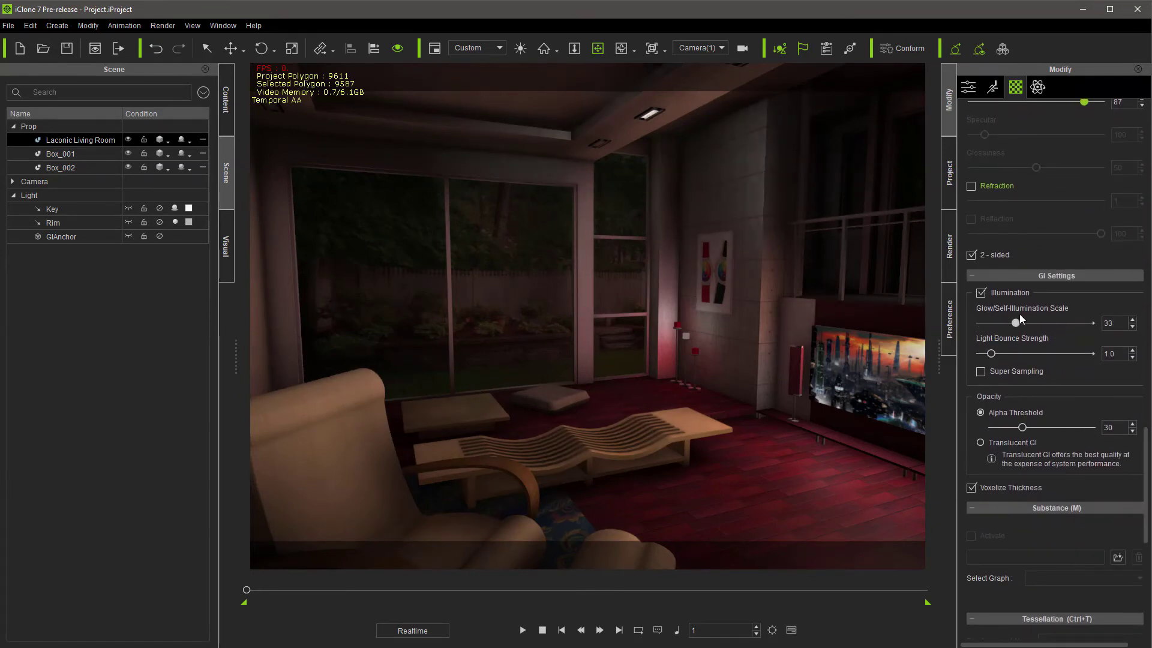
{"action": "left_click_drag", "start_coordinate": [1039, 318], "coordinate": [1024, 354]}
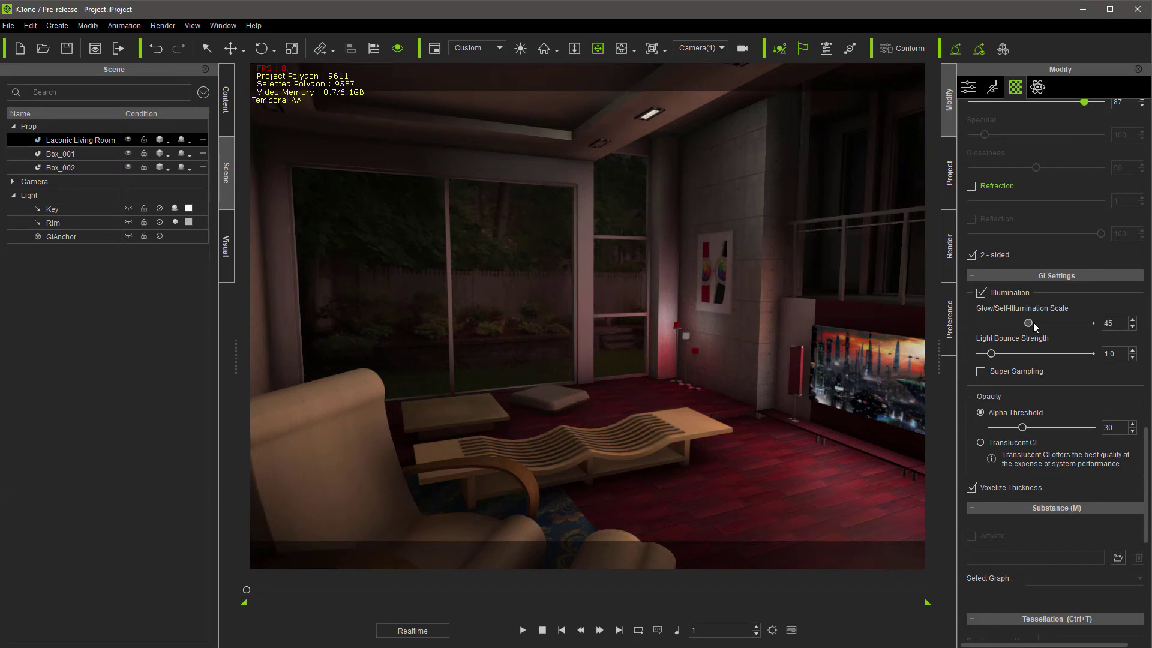
{"action": "left_click_drag", "start_coordinate": [1033, 322], "coordinate": [1015, 323]}
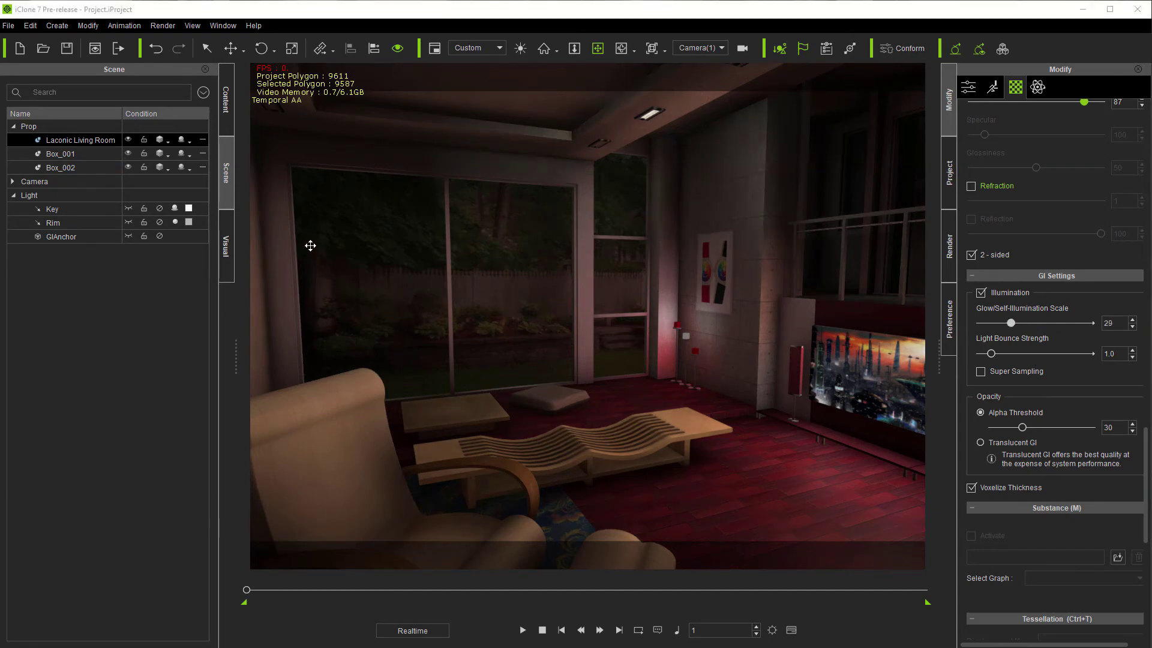
Step: In the Visual settings, toggle ambient occlusion off and back on to compare
{"action": "left_click", "coordinate": [225, 244]}
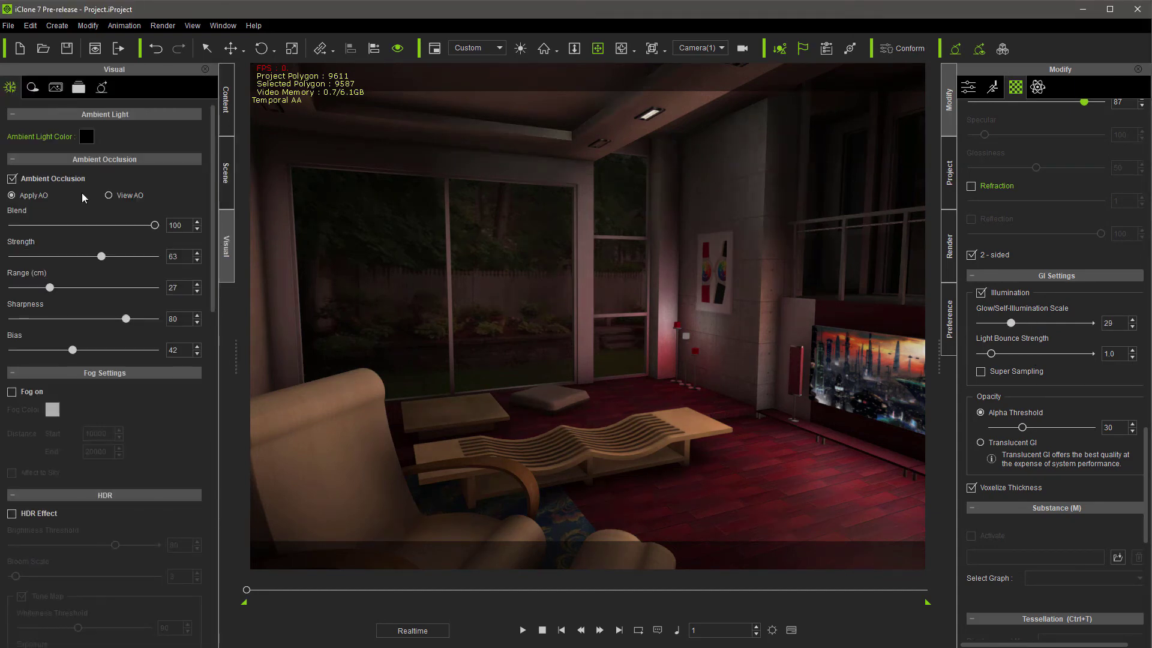
{"action": "scroll", "coordinate": [60, 288], "scroll_direction": "down", "scroll_amount": 1}
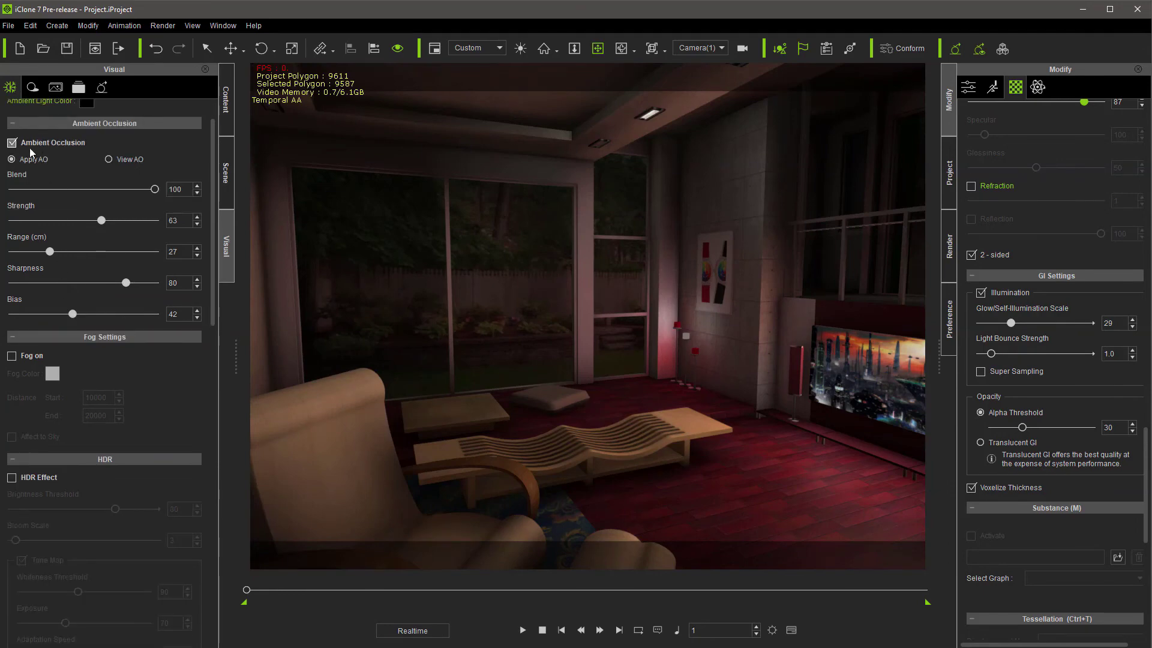
{"action": "left_click", "coordinate": [12, 143]}
{"action": "left_click", "coordinate": [12, 143]}
Step: Enable the HDR effect and lower its tone-map exposure to 66
{"action": "scroll", "coordinate": [33, 390], "scroll_direction": "down", "scroll_amount": 1}
{"action": "left_click", "coordinate": [12, 440]}
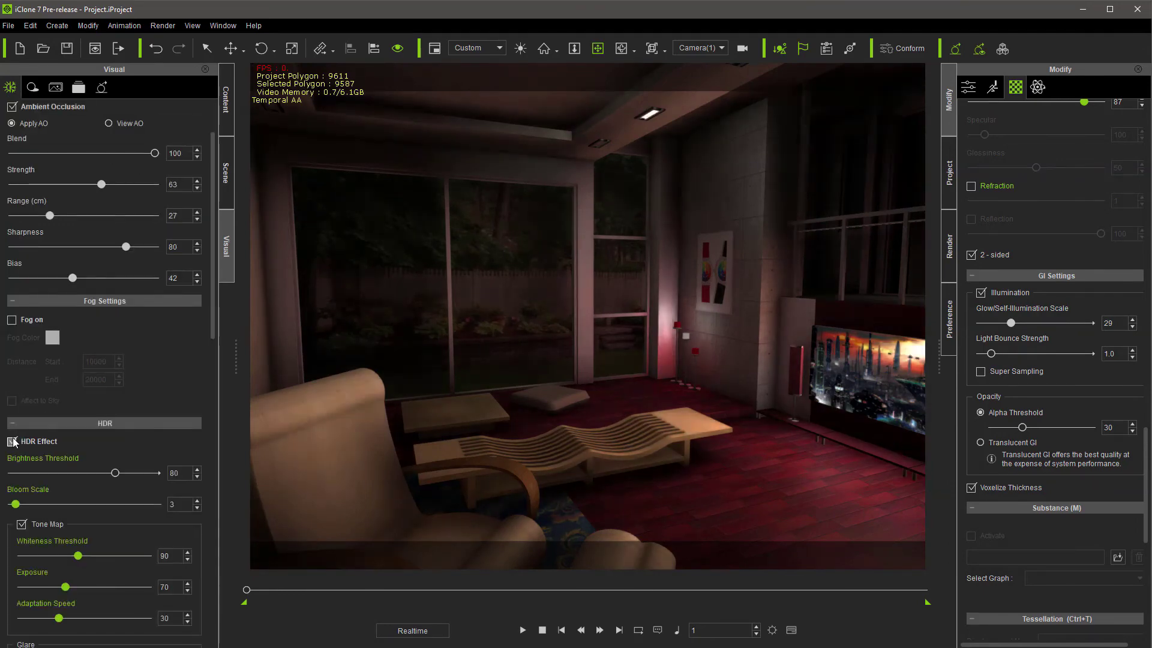
{"action": "scroll", "coordinate": [73, 421], "scroll_direction": "down", "scroll_amount": 1}
{"action": "scroll", "coordinate": [73, 422], "scroll_direction": "down", "scroll_amount": 3}
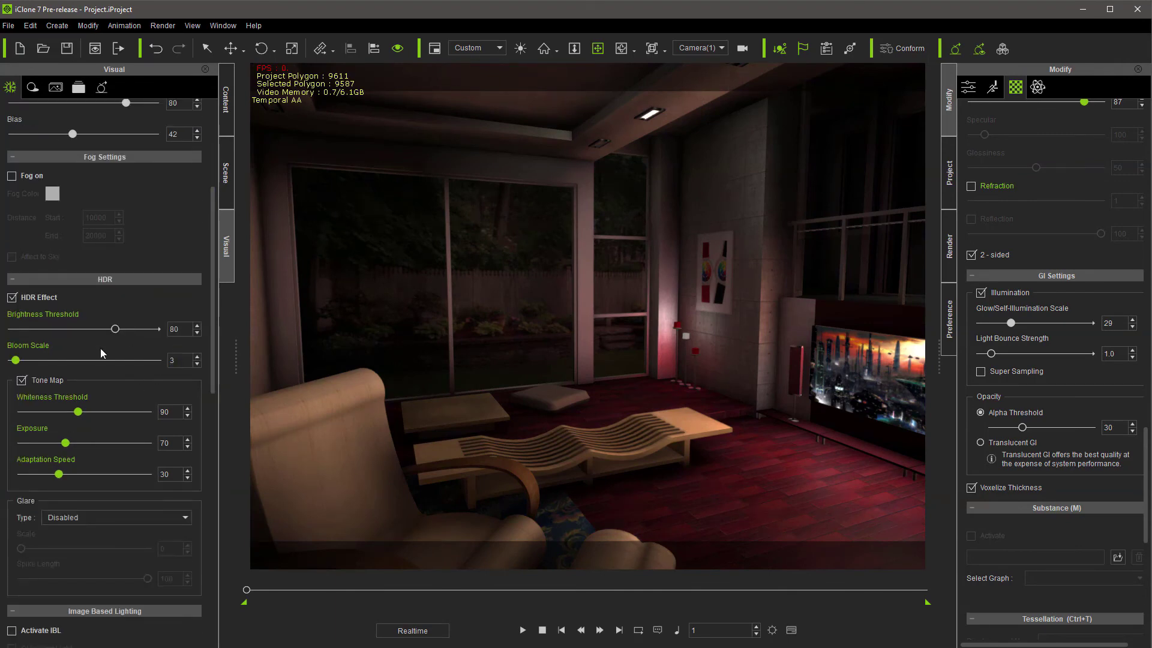
{"action": "scroll", "coordinate": [68, 395], "scroll_direction": "down", "scroll_amount": 2}
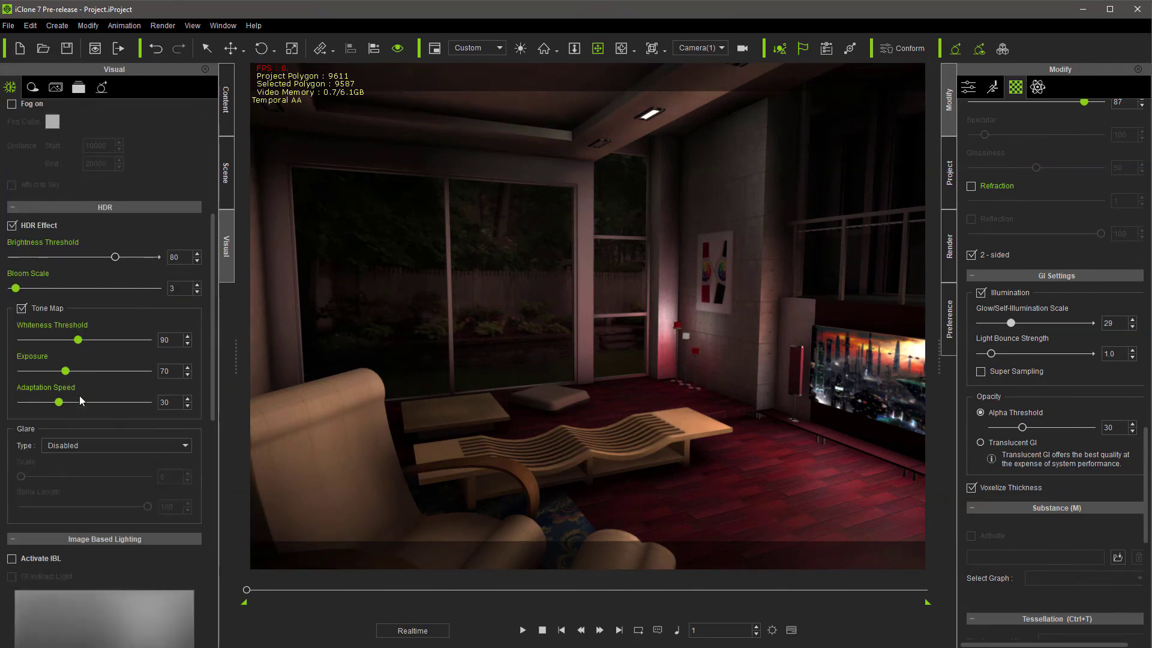
{"action": "scroll", "coordinate": [96, 376], "scroll_direction": "down", "scroll_amount": 1}
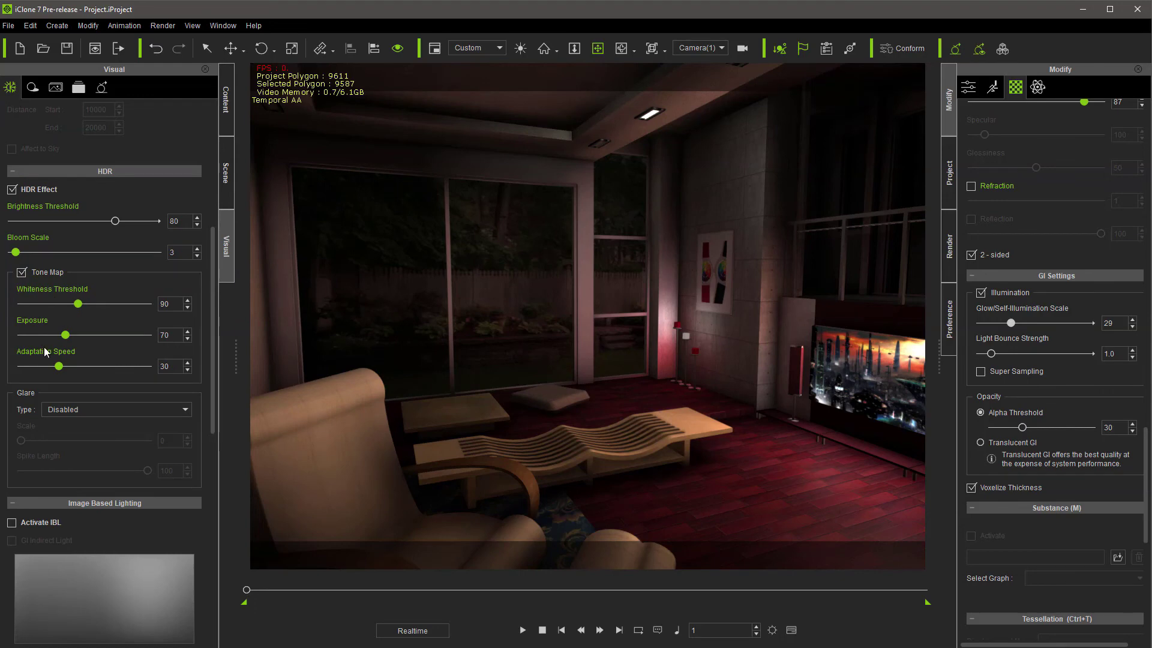
{"action": "left_click_drag", "start_coordinate": [67, 340], "coordinate": [64, 340]}
{"action": "scroll", "coordinate": [117, 423], "scroll_direction": "down", "scroll_amount": 5}
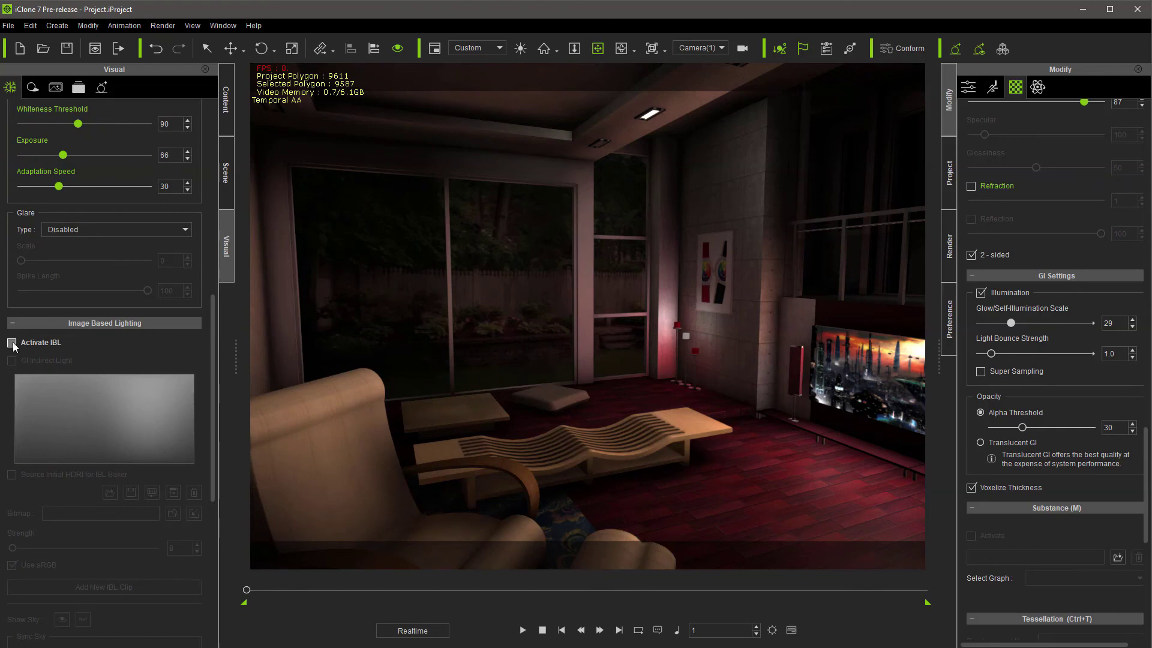
Step: Activate image-based lighting with strength 4
{"action": "left_click", "coordinate": [12, 343]}
{"action": "scroll", "coordinate": [114, 450], "scroll_direction": "down", "scroll_amount": 3}
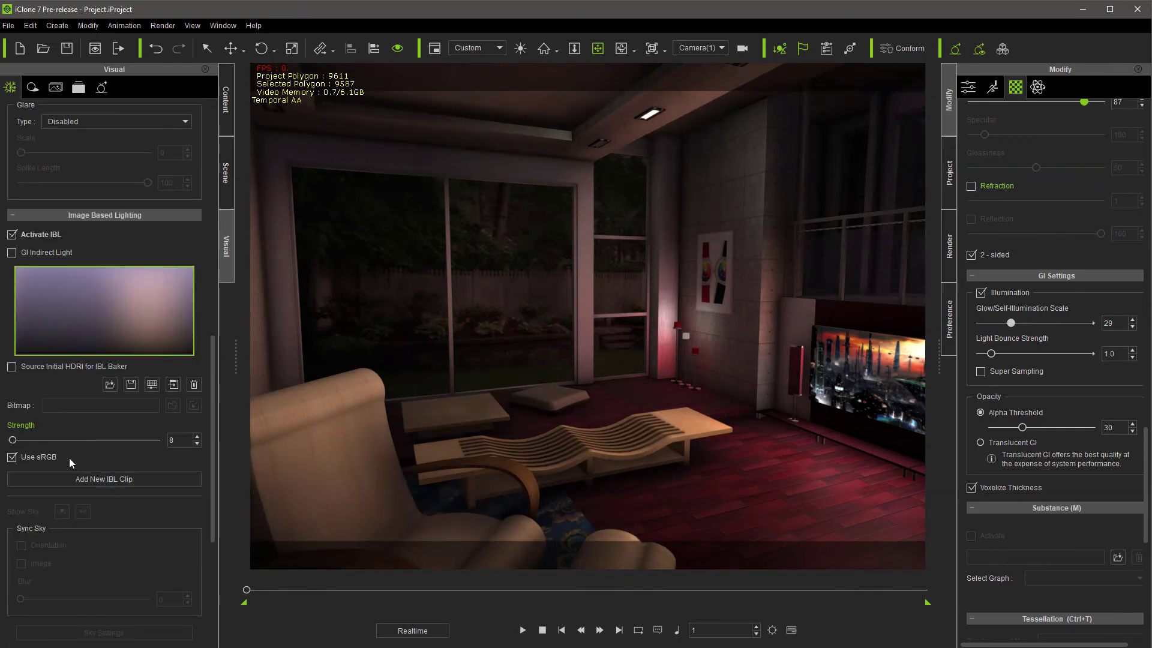
{"action": "mouse_move", "coordinate": [15, 441]}
{"action": "left_mouse_down"}
{"action": "mouse_move", "coordinate": [52, 440]}
{"action": "mouse_move", "coordinate": [17, 445]}
{"action": "mouse_move", "coordinate": [36, 448]}
{"action": "left_mouse_up"}
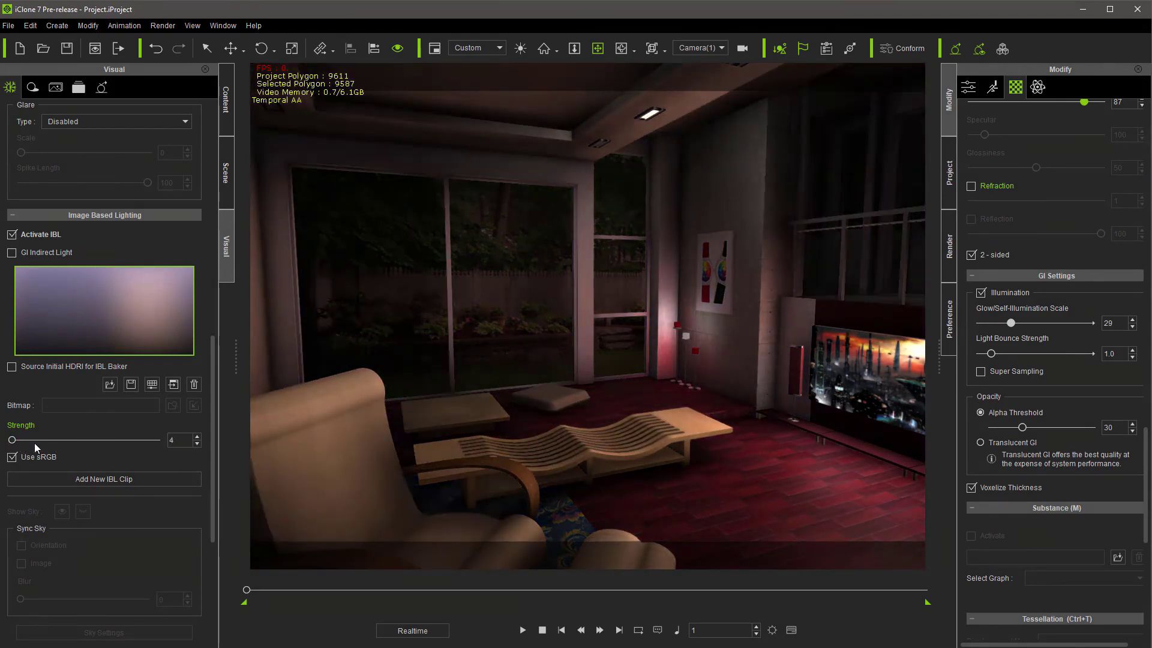
Step: Turn on GI Indirect Light for the IBL, toggling it repeatedly to compare the lighting
{"action": "left_click", "coordinate": [12, 252]}
{"action": "left_click", "coordinate": [12, 253]}
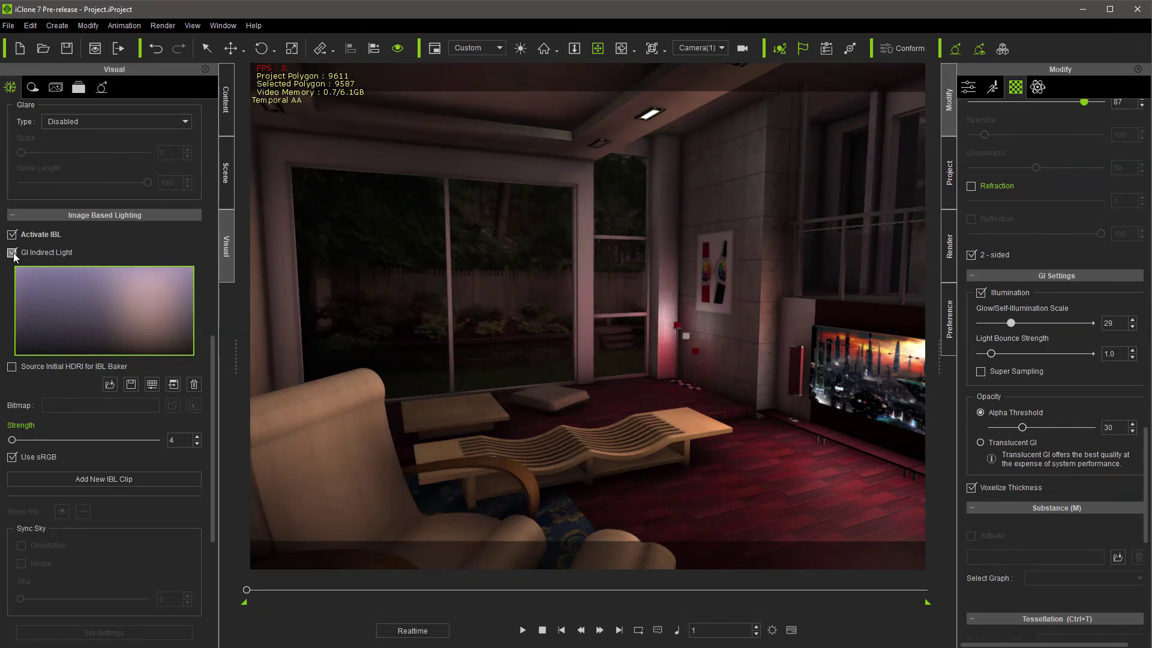
{"action": "left_click", "coordinate": [12, 252]}
{"action": "left_click", "coordinate": [12, 252]}
{"action": "left_click", "coordinate": [12, 253]}
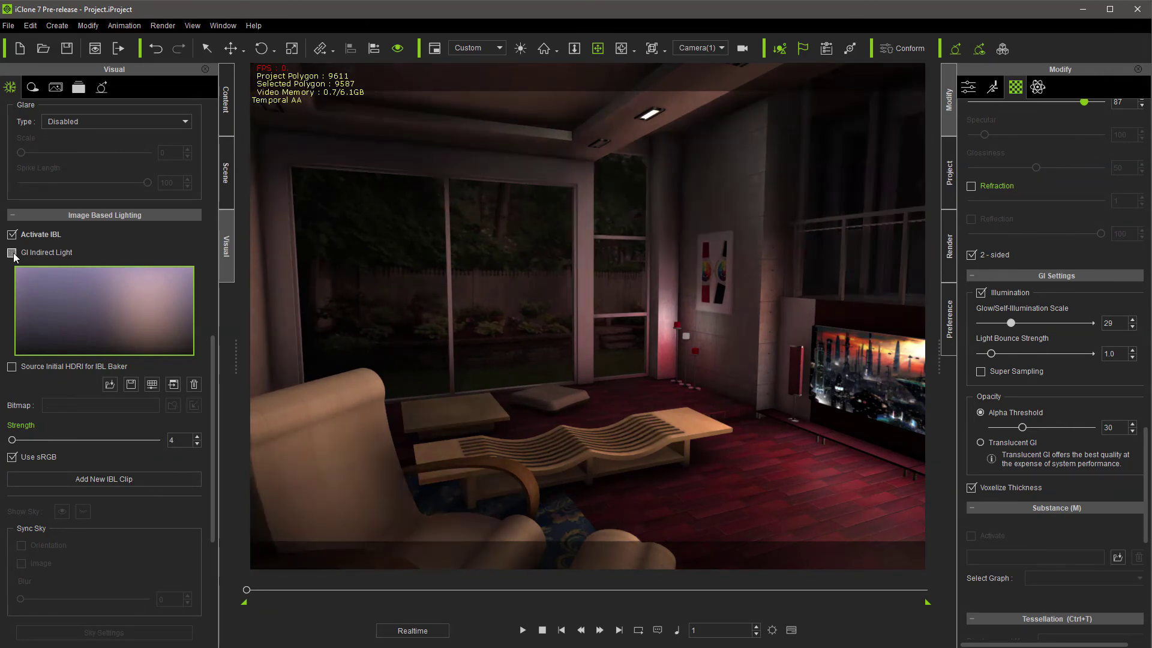
{"action": "left_click", "coordinate": [12, 252]}
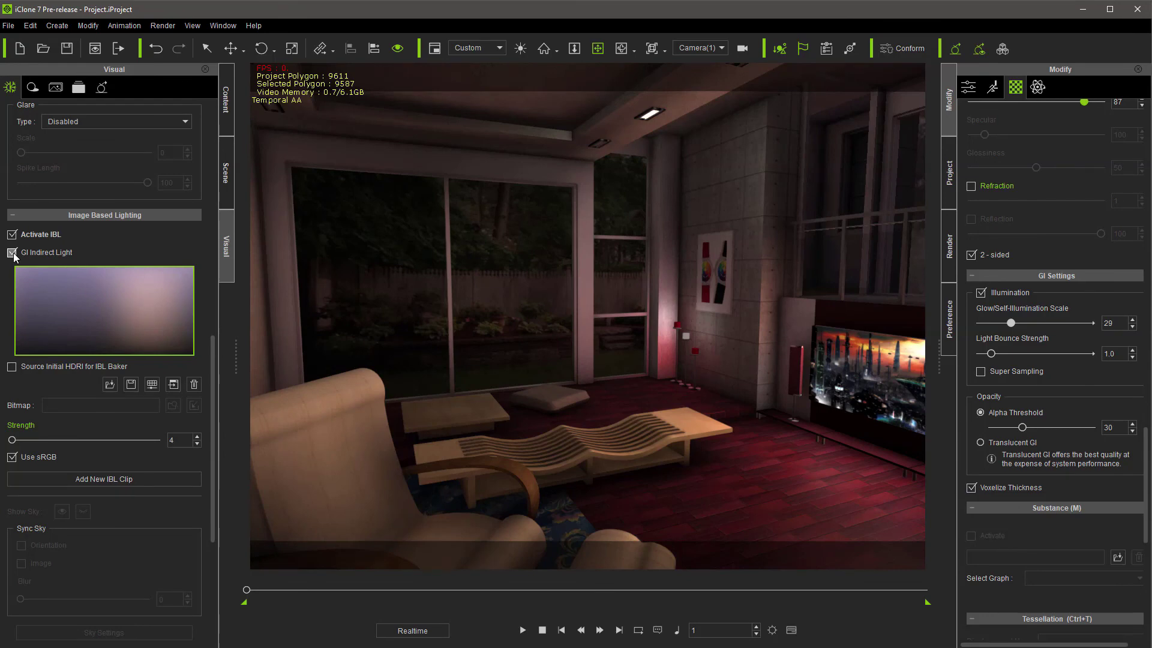
{"action": "left_click", "coordinate": [12, 252]}
{"action": "left_click", "coordinate": [12, 252]}
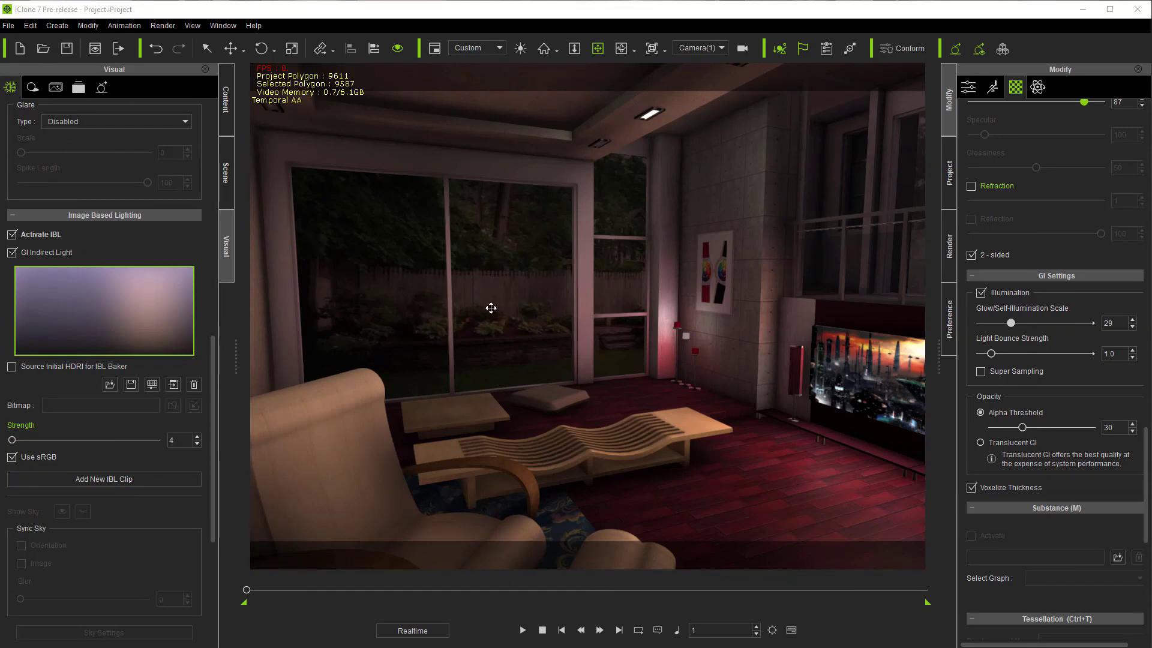
Step: Switch the Key light on and lower its multiplier from 1.20 to 0.20
{"action": "left_click", "coordinate": [226, 172]}
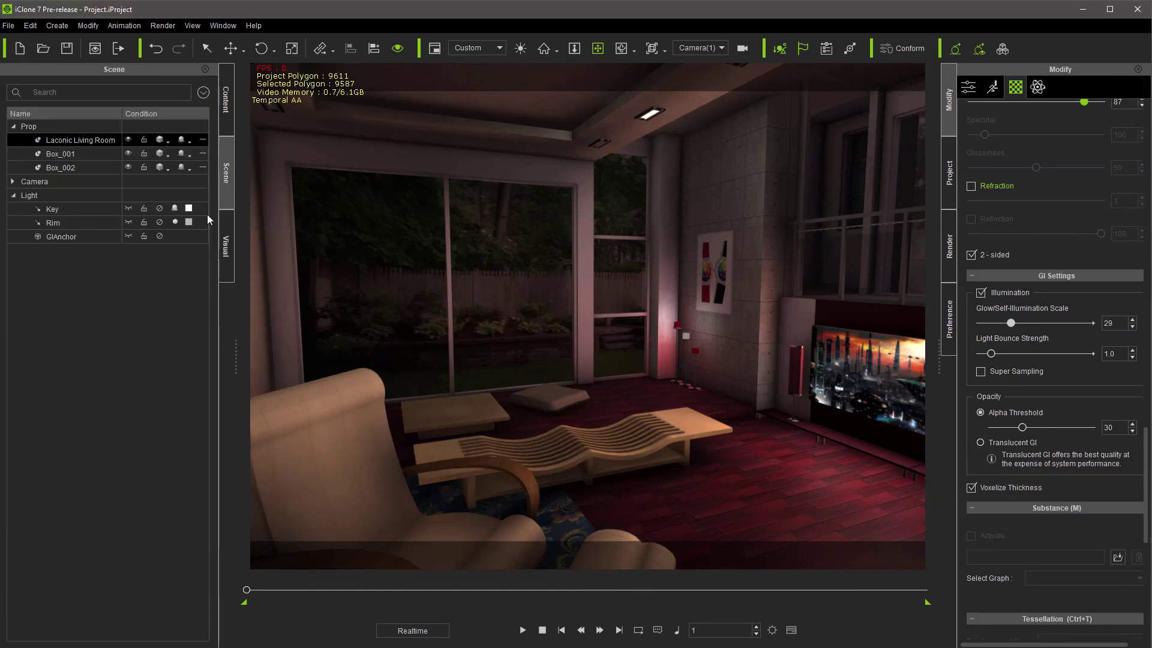
{"action": "left_click", "coordinate": [160, 208]}
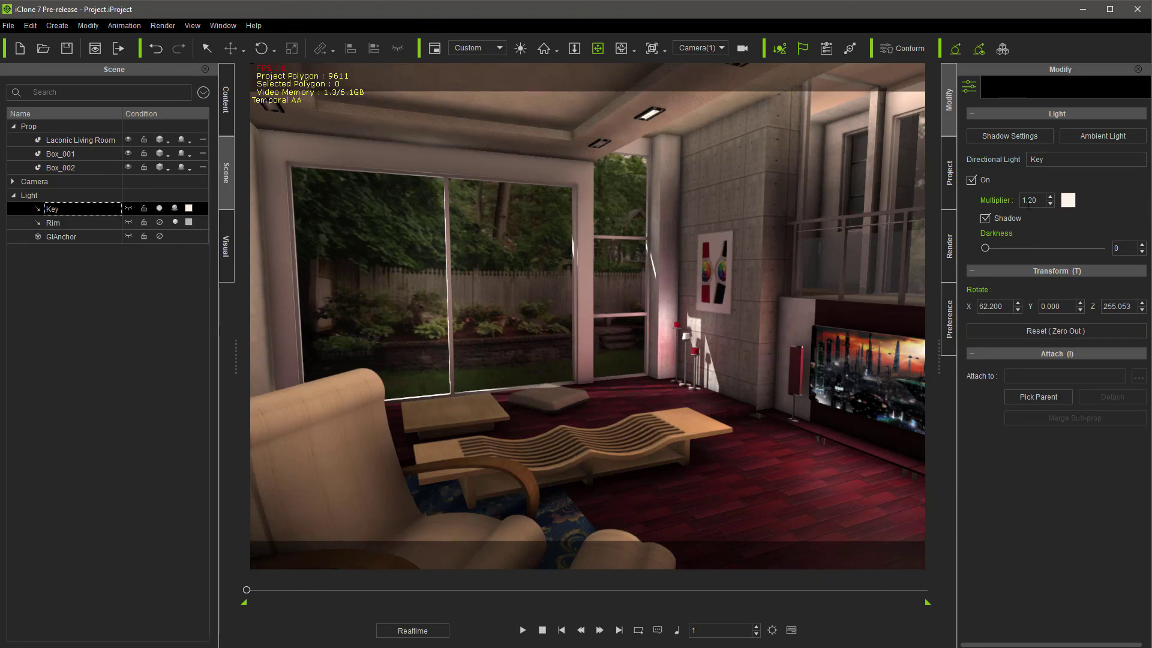
{"action": "double_click", "coordinate": [1029, 200]}
{"action": "type", "text": "0.20"}
{"action": "key", "text": "Return"}
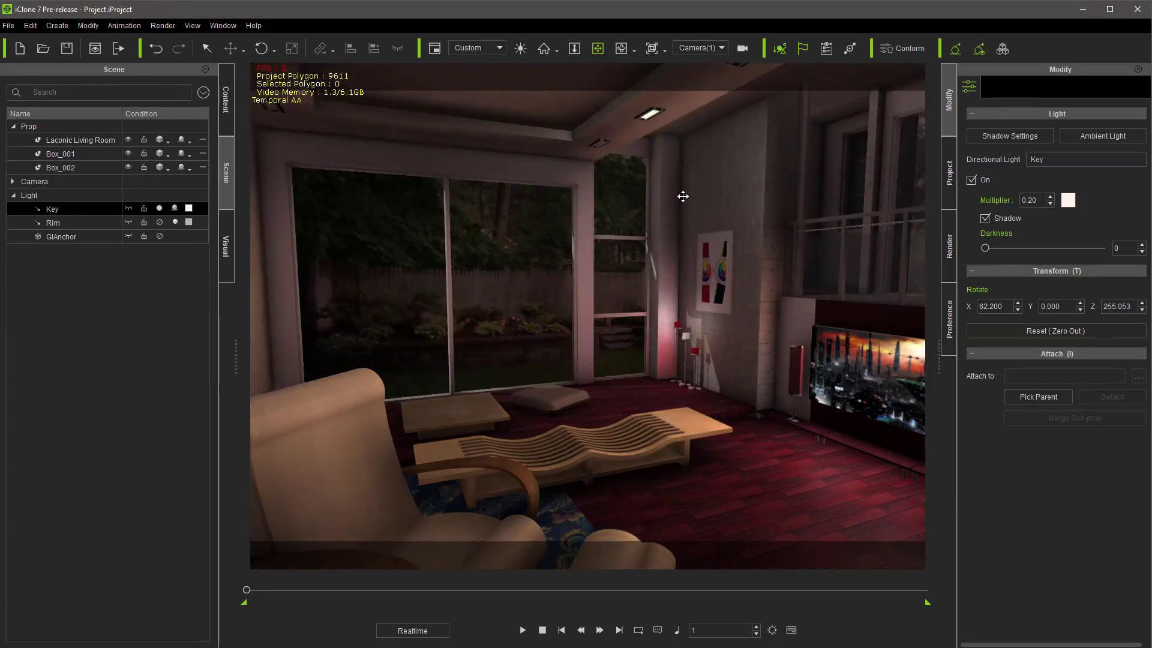
{"action": "left_click", "coordinate": [160, 208]}
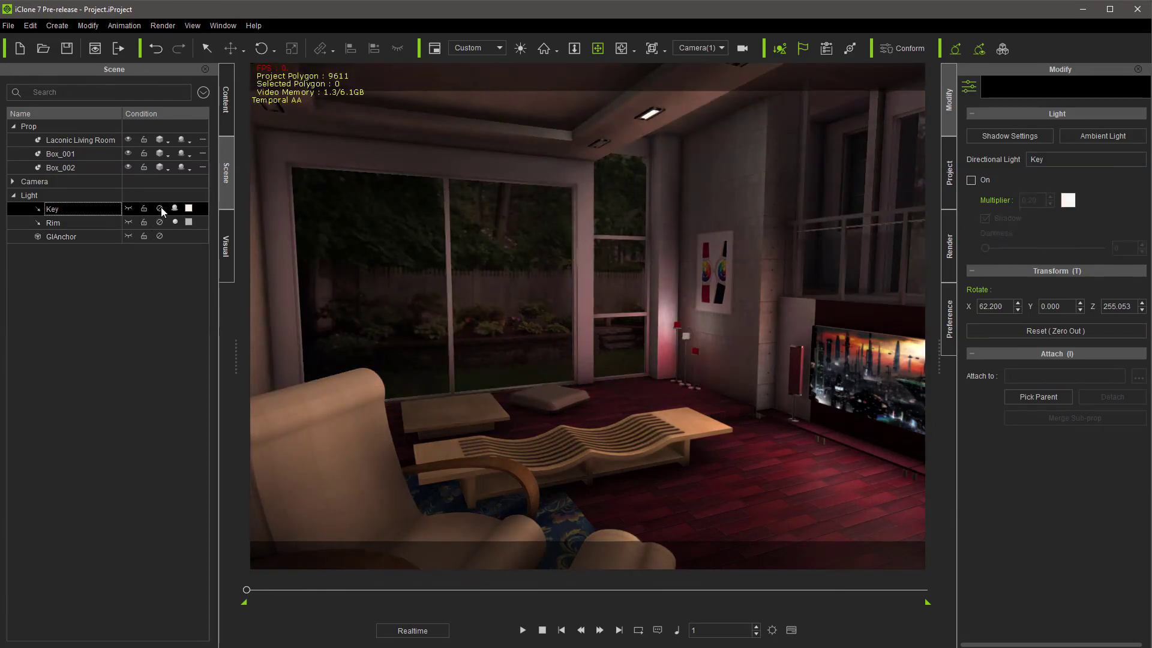
{"action": "left_click", "coordinate": [160, 208]}
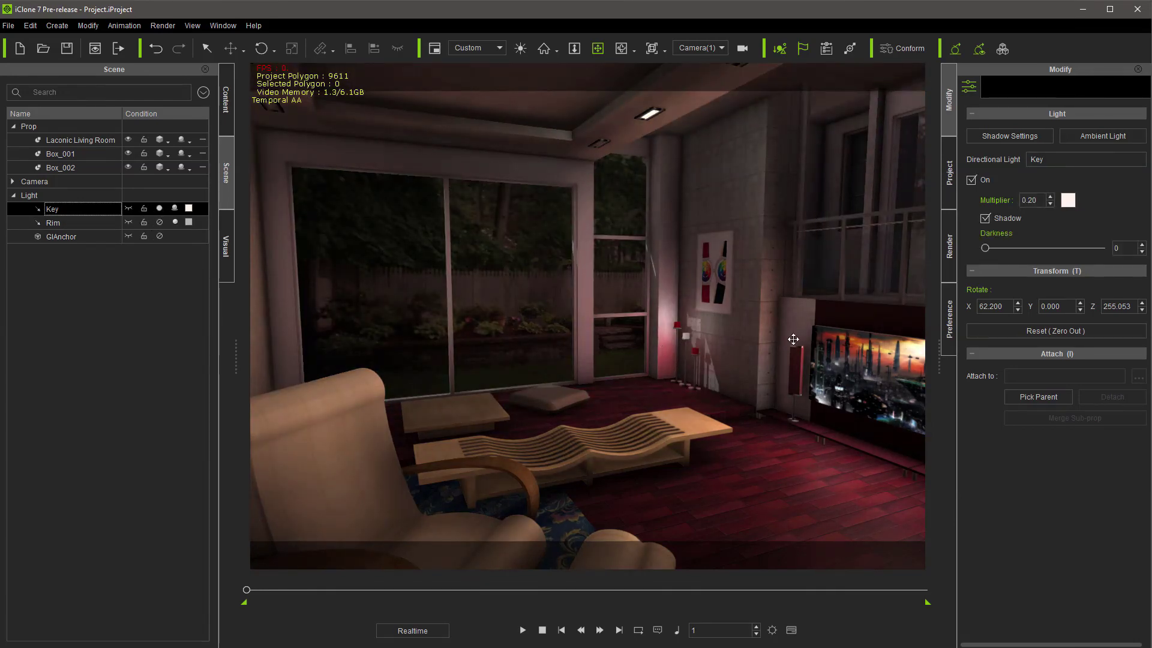